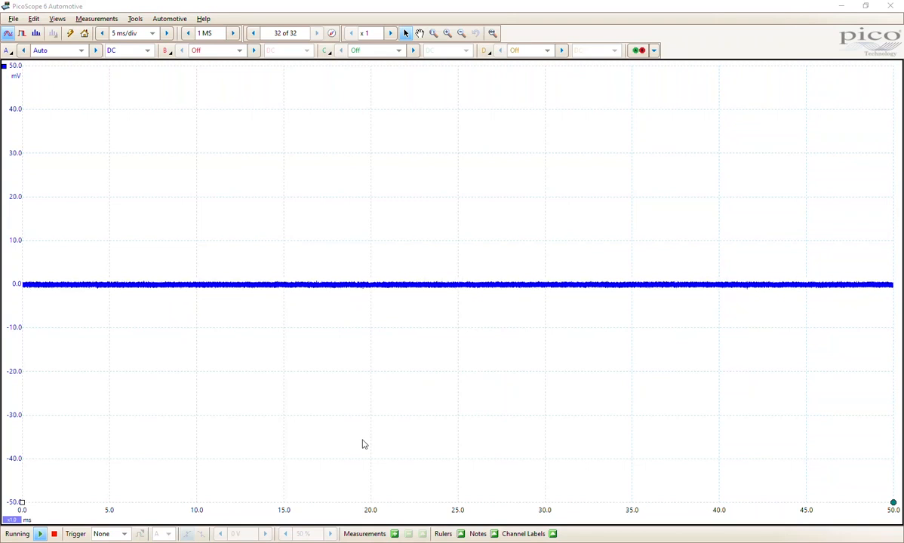
- Set the timebase to 200 ms/div and channel A's input range to ±20 V
{"action": "left_click", "coordinate": [153, 34]}
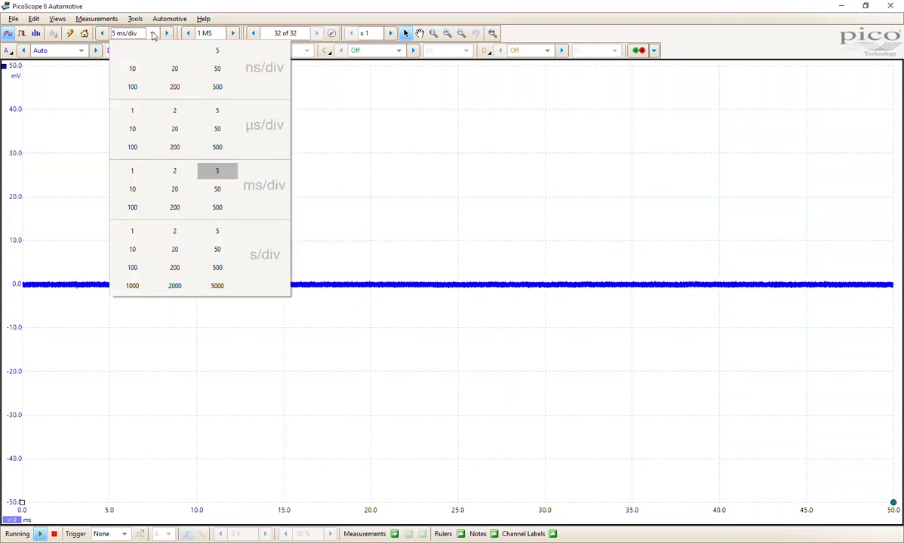
{"action": "left_click", "coordinate": [176, 208]}
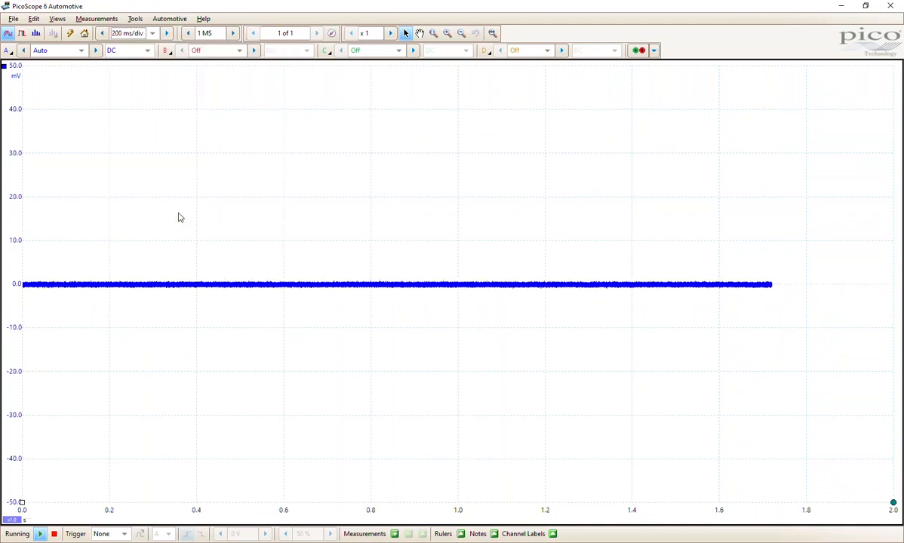
{"action": "left_click", "coordinate": [81, 50]}
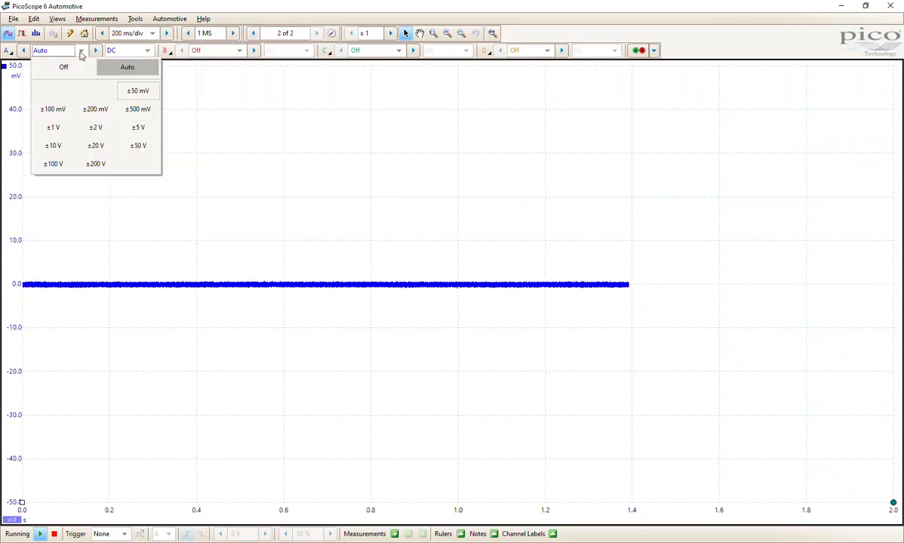
{"action": "left_click", "coordinate": [96, 147]}
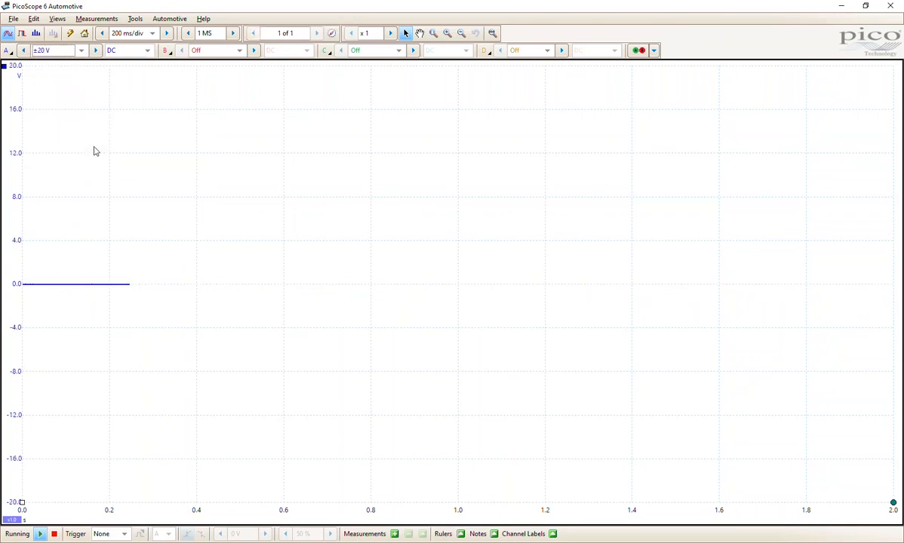
- Review channel A's probe, resolution, filtering and axis scaling options
{"action": "left_click", "coordinate": [8, 50]}
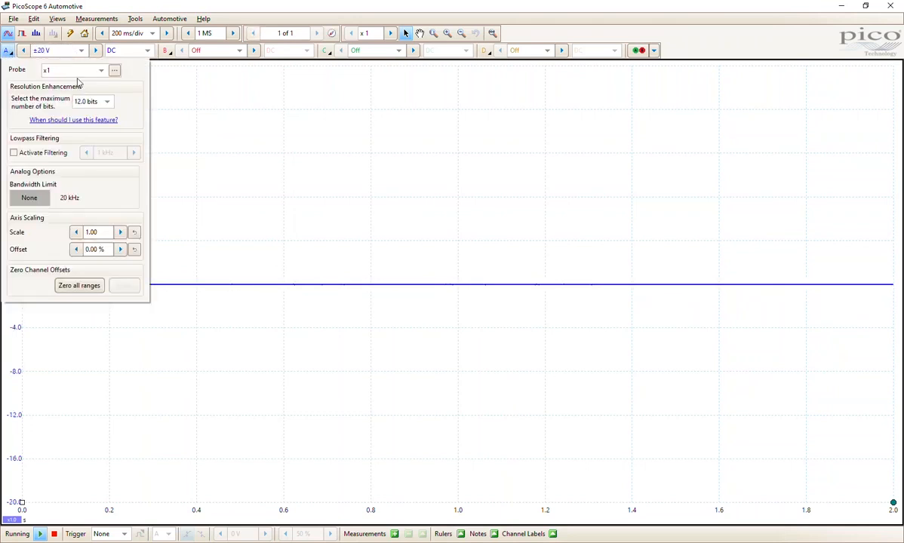
{"action": "left_click", "coordinate": [242, 193]}
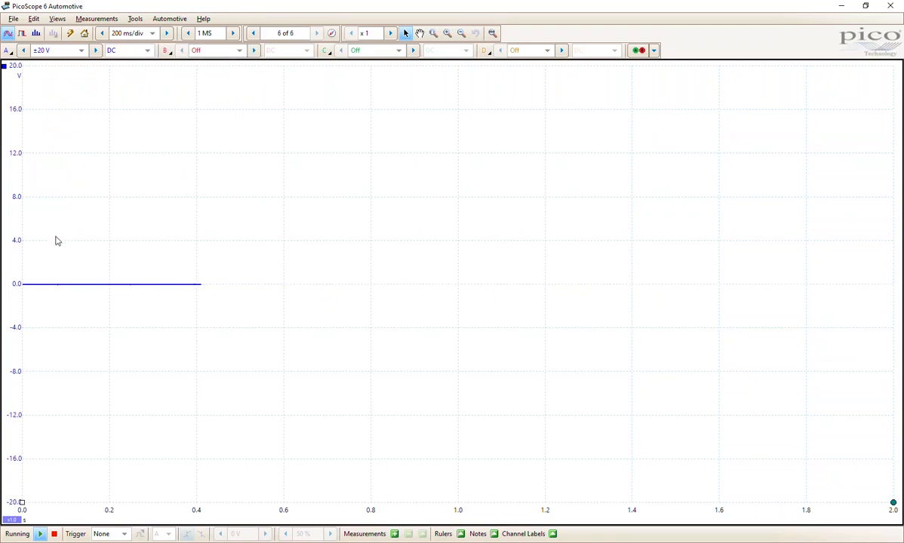
- Save the current setup as the user default settings and stop the capture
{"action": "left_click", "coordinate": [12, 19]}
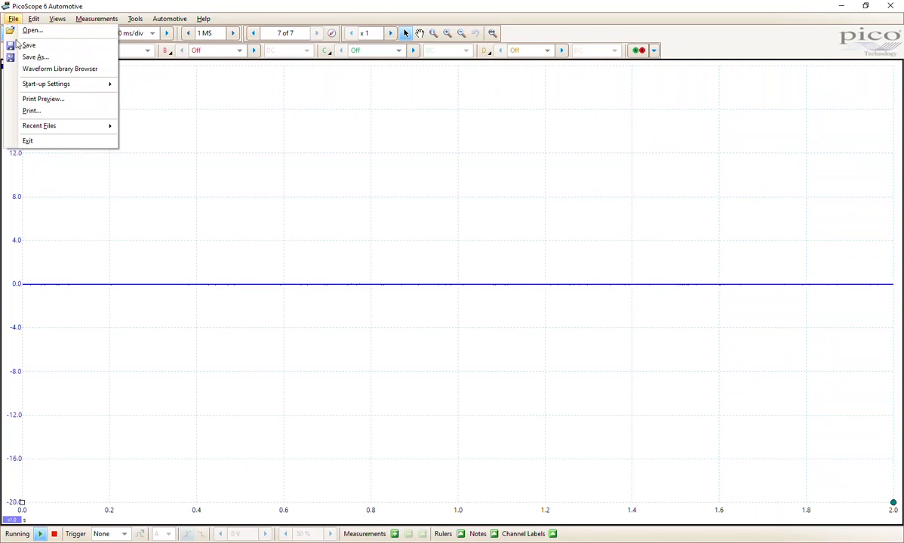
{"action": "mouse_move", "coordinate": [51, 85]}
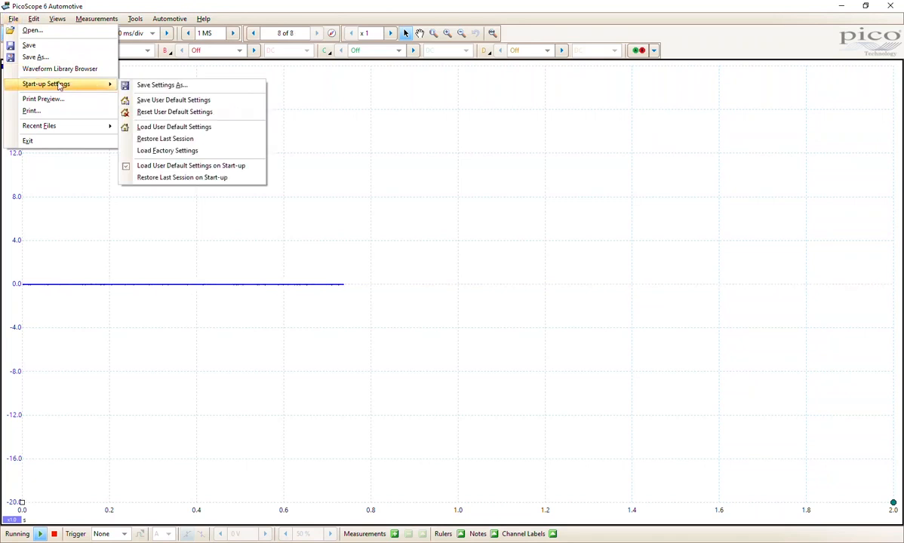
{"action": "left_click", "coordinate": [182, 101]}
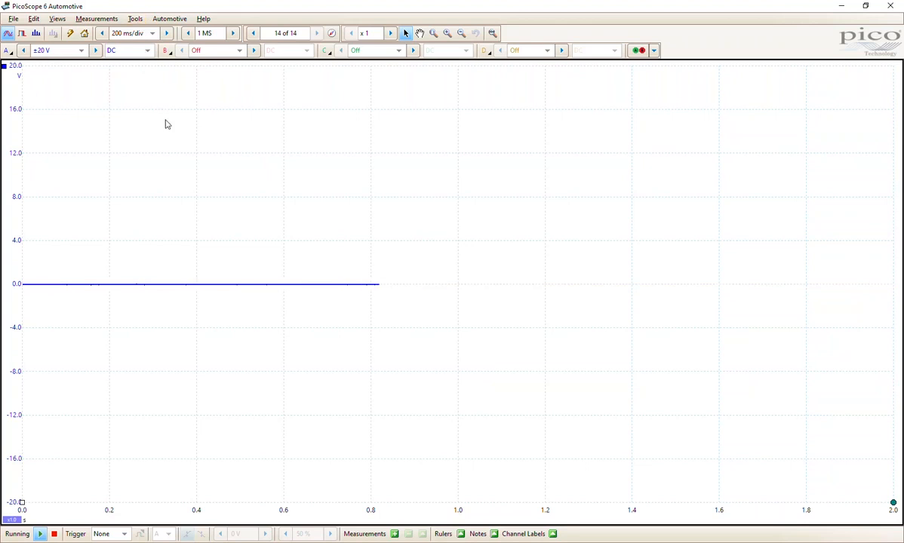
{"action": "left_click", "coordinate": [53, 535]}
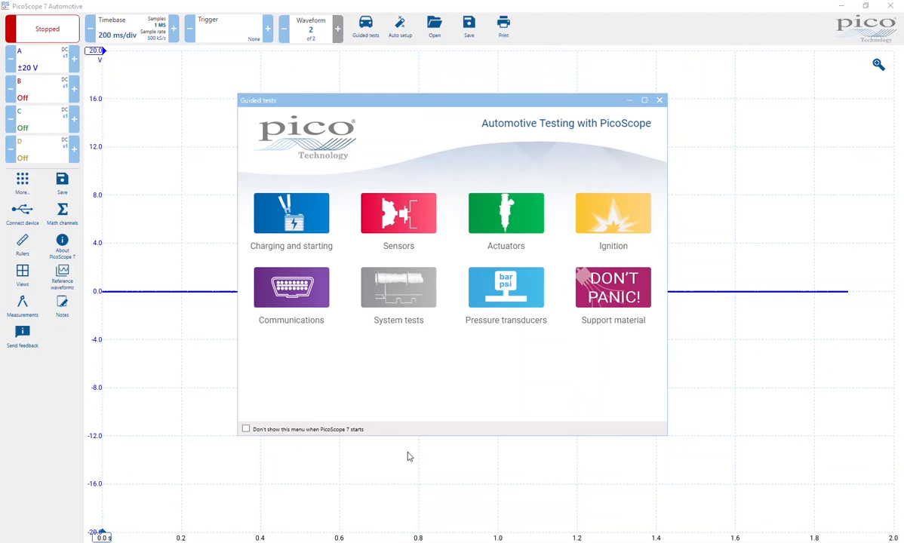
- In PicoScope 7 Automotive, dismiss the guided tests window and run a brief capture before stopping it
{"action": "left_click", "coordinate": [660, 101]}
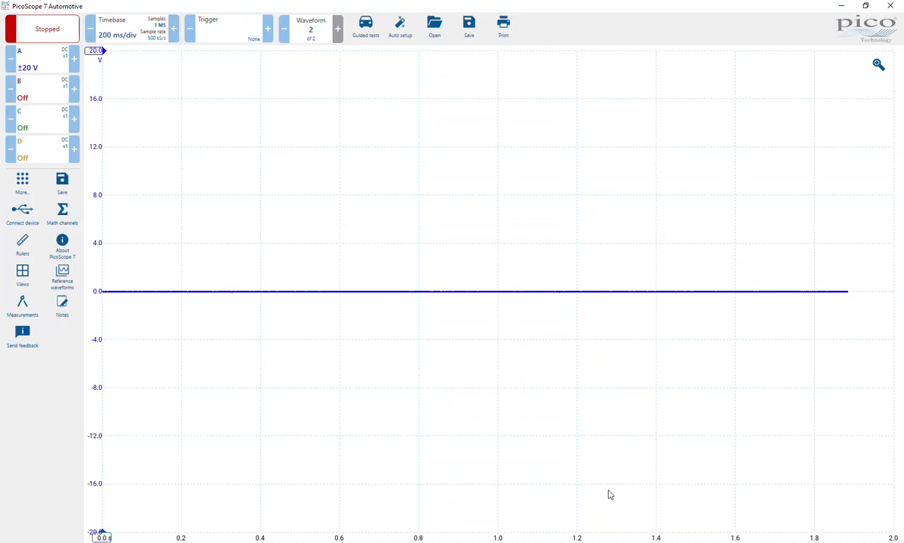
{"action": "left_click", "coordinate": [45, 37]}
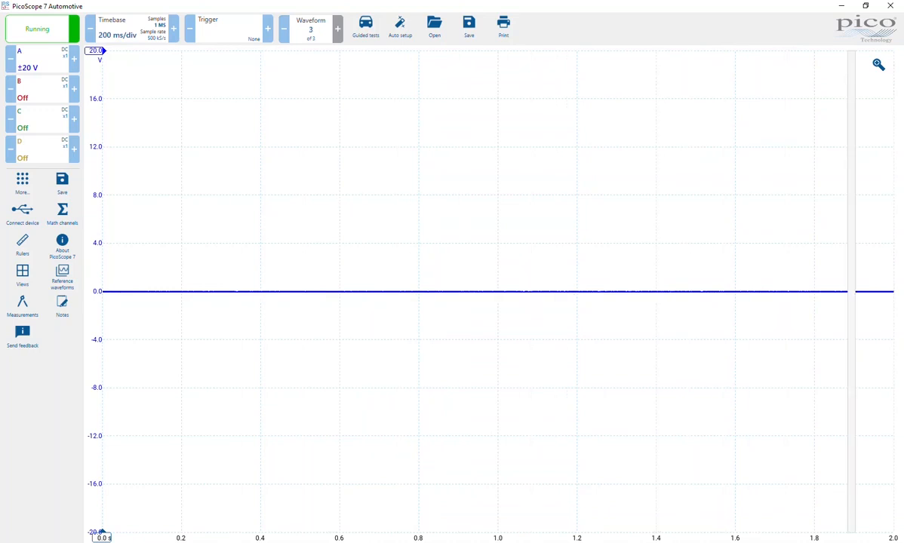
{"action": "left_click", "coordinate": [59, 32]}
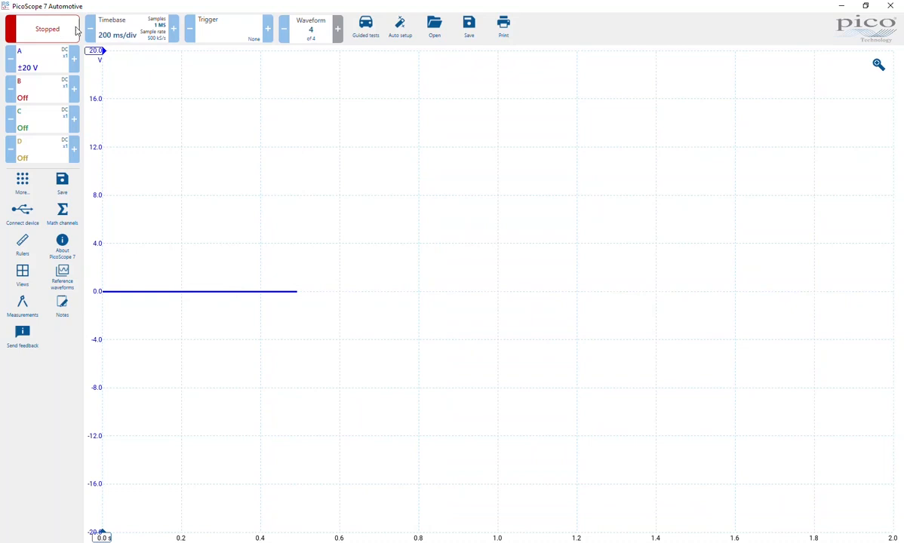
- Examine the timebase values, the sampling options and the trigger settings
{"action": "left_click", "coordinate": [125, 30]}
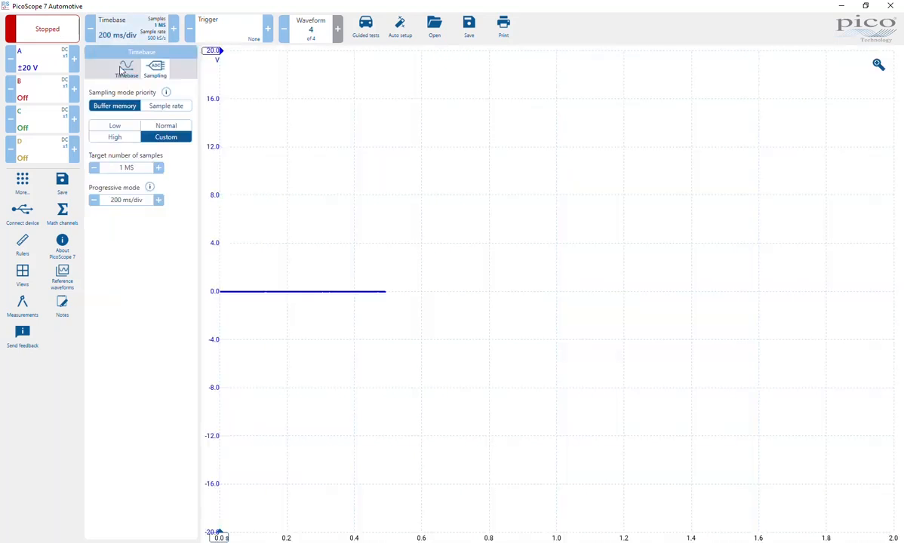
{"action": "left_click", "coordinate": [117, 75]}
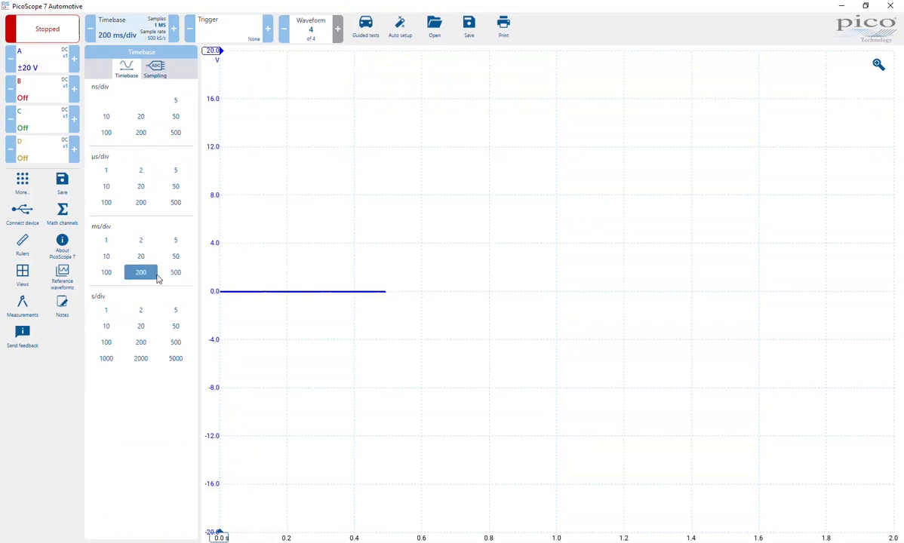
{"action": "left_click", "coordinate": [147, 69]}
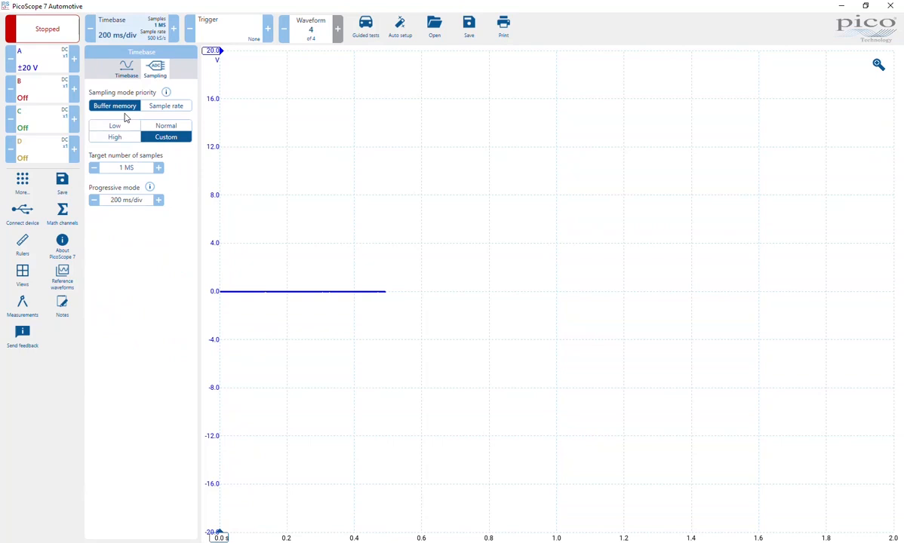
{"action": "left_click", "coordinate": [279, 101]}
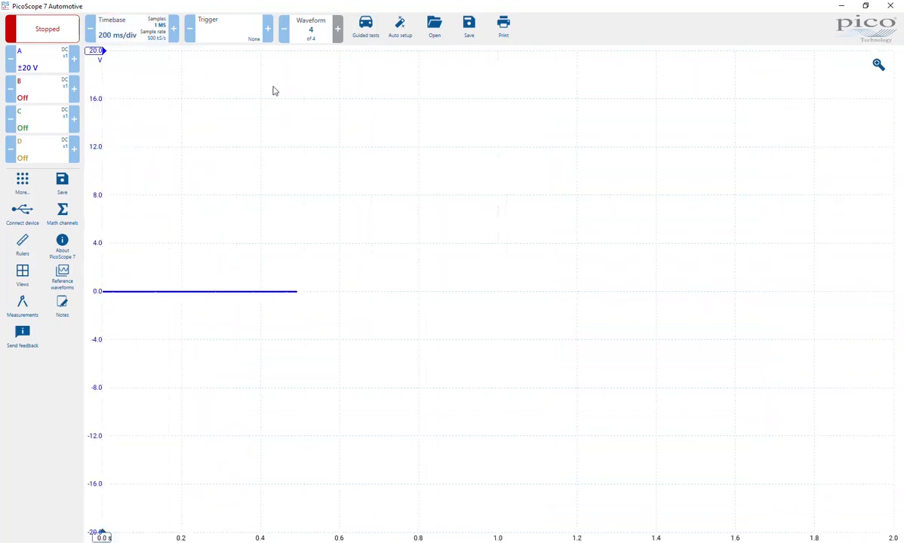
{"action": "left_click", "coordinate": [236, 39]}
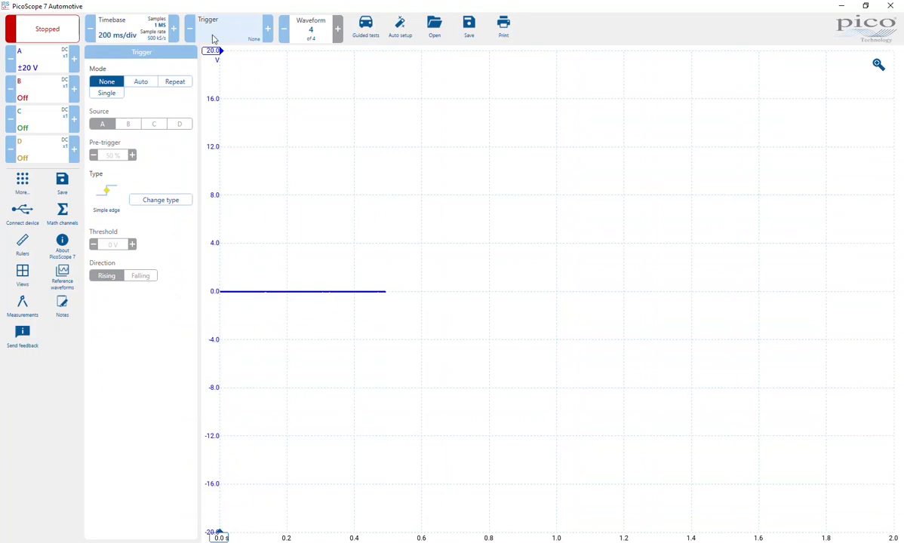
{"action": "left_click", "coordinate": [272, 39]}
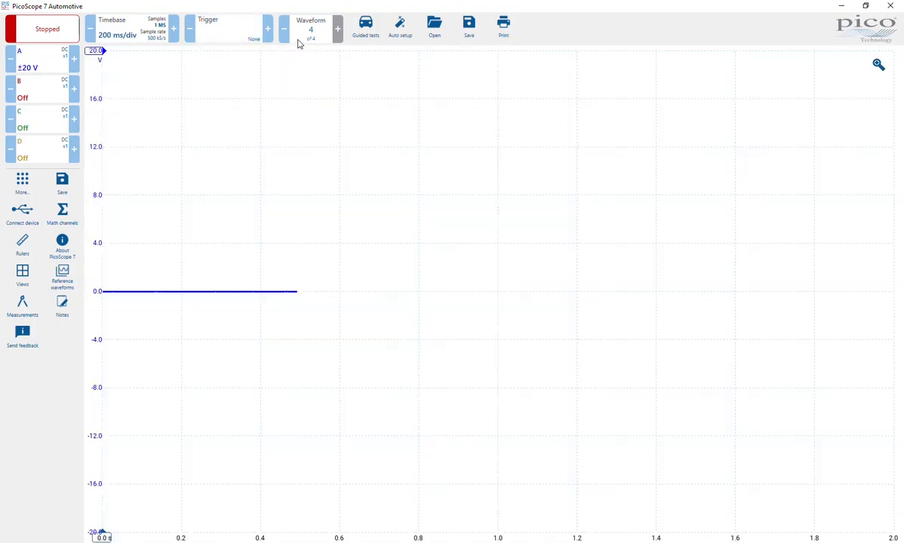
- Browse captured waveforms 1 and 3 in the Waveform Navigator and close the navigator
{"action": "left_click", "coordinate": [298, 44]}
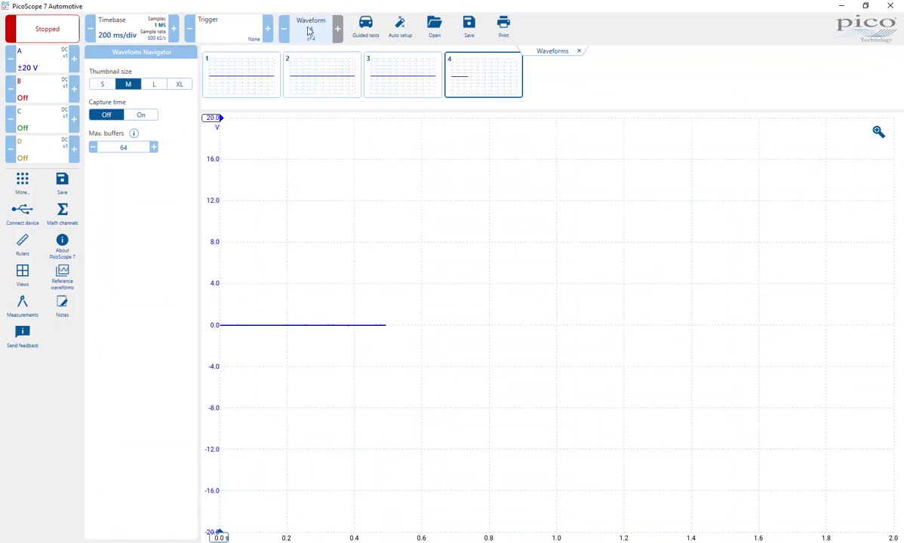
{"action": "left_click", "coordinate": [234, 73]}
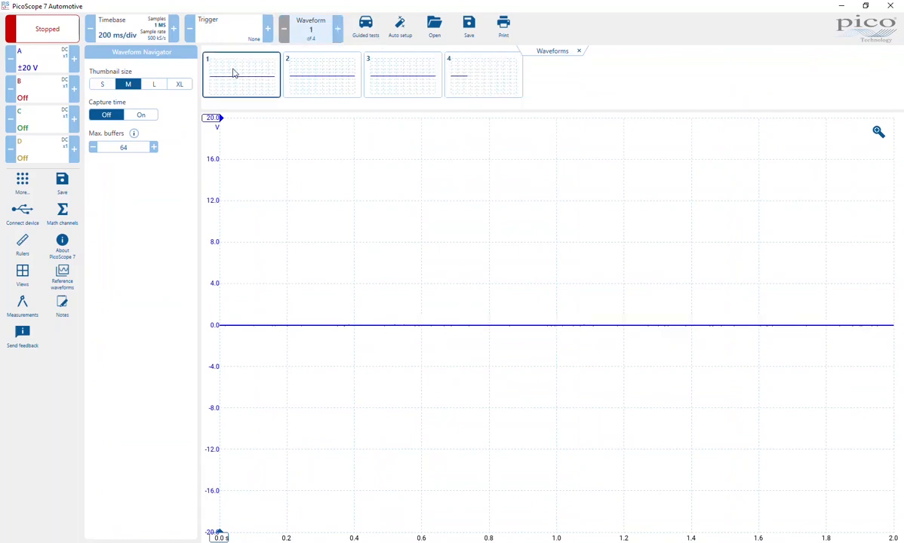
{"action": "left_click", "coordinate": [372, 88]}
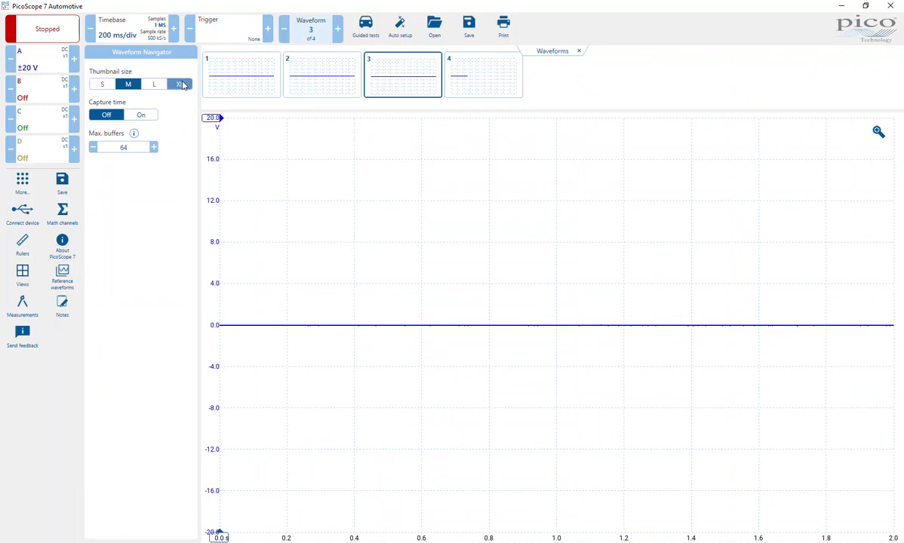
{"action": "left_click", "coordinate": [389, 298]}
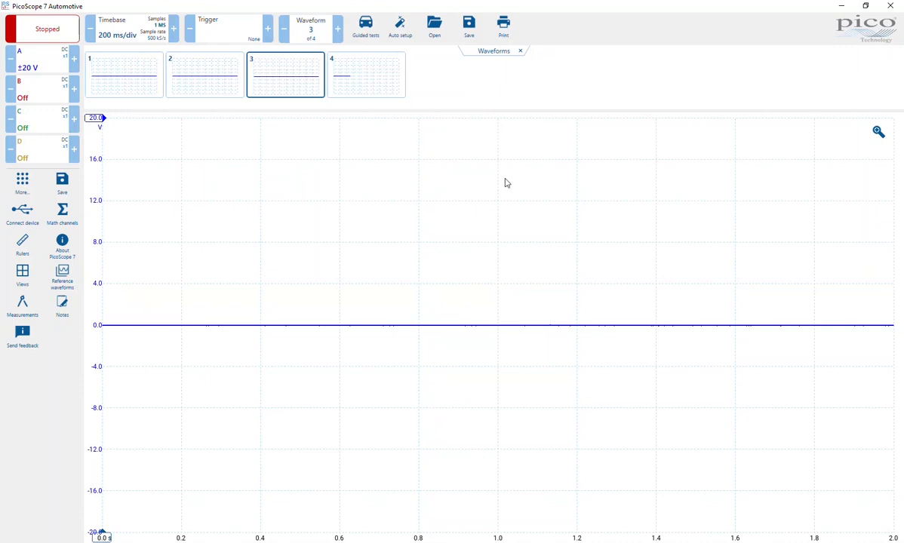
{"action": "left_click", "coordinate": [278, 31]}
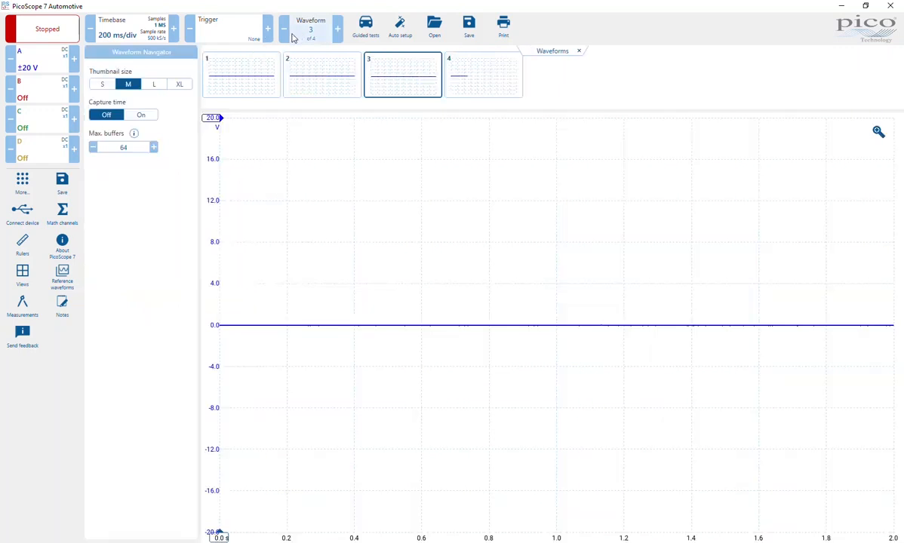
{"action": "left_click", "coordinate": [398, 252]}
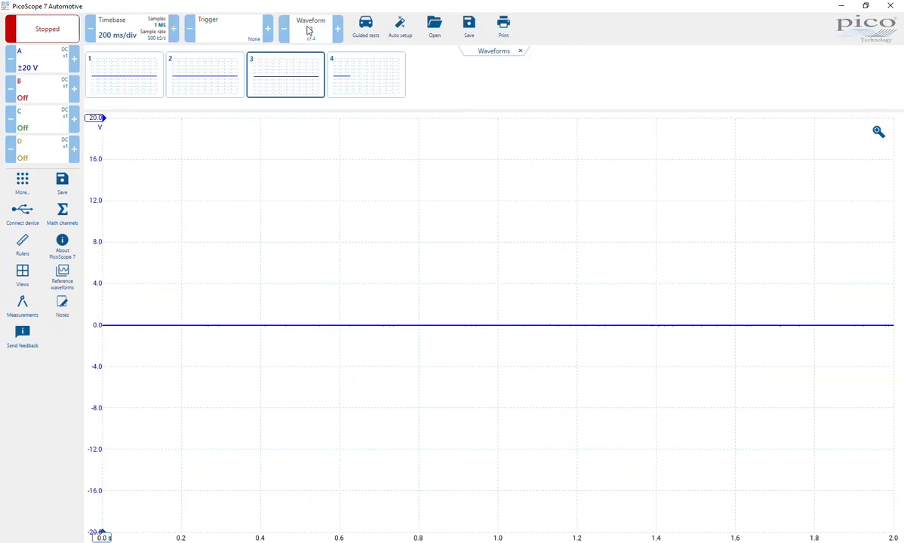
{"action": "left_click", "coordinate": [521, 53]}
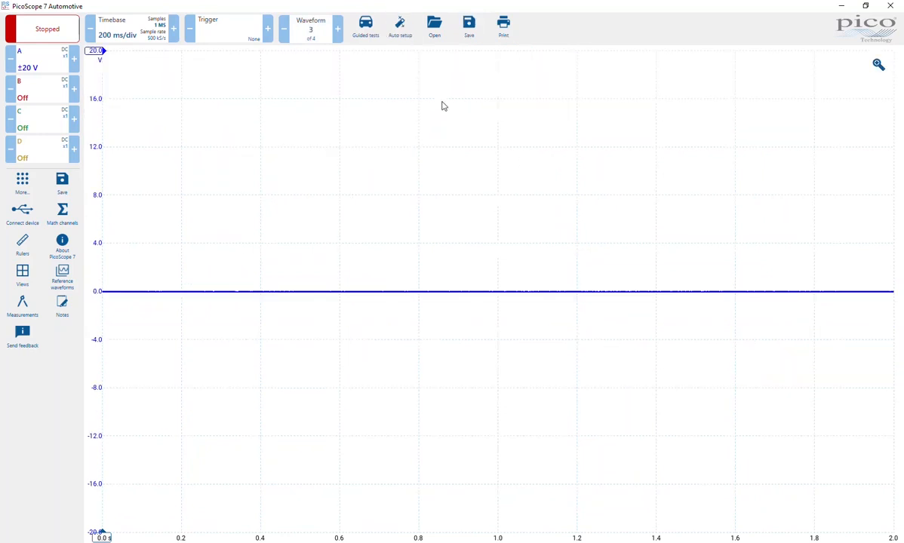
- View the guided tests menu and the file-opening dialog, closing each without choosing anything
{"action": "left_click", "coordinate": [355, 39]}
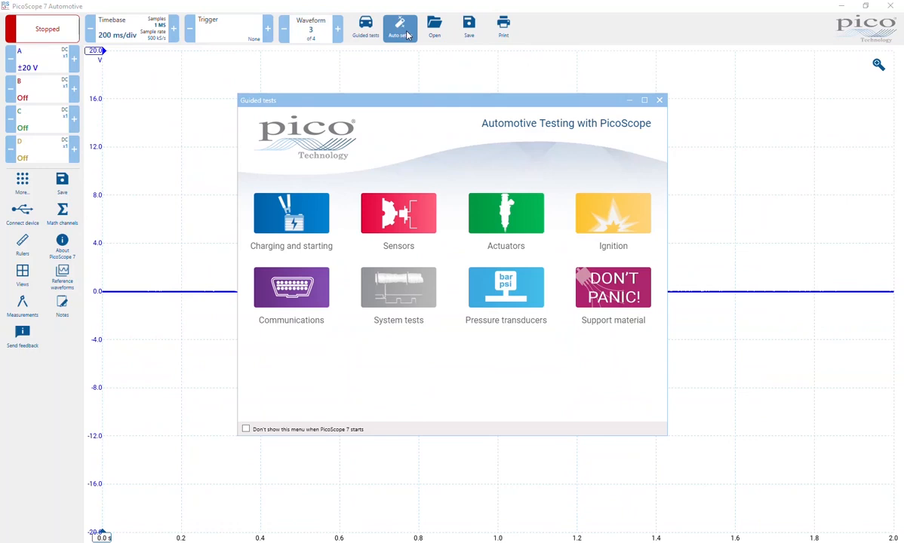
{"action": "left_click", "coordinate": [658, 101]}
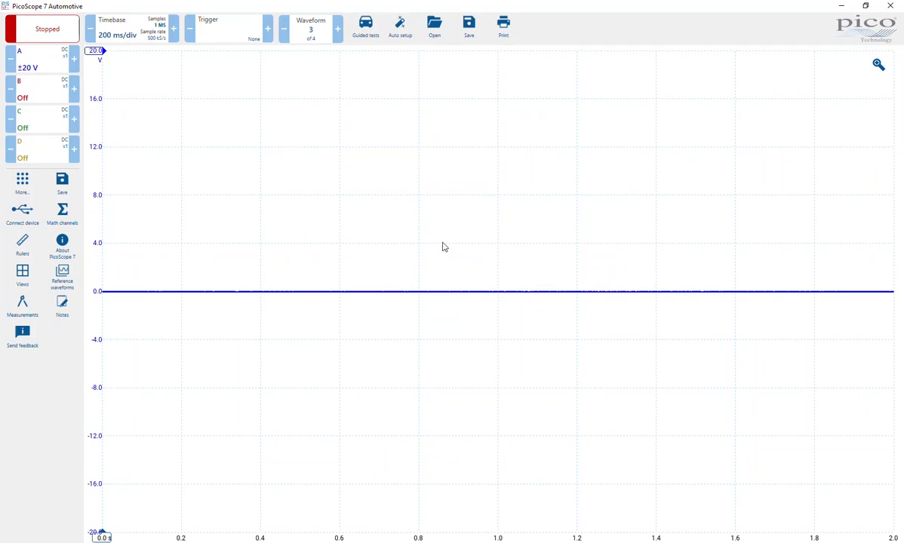
{"action": "left_click", "coordinate": [435, 27]}
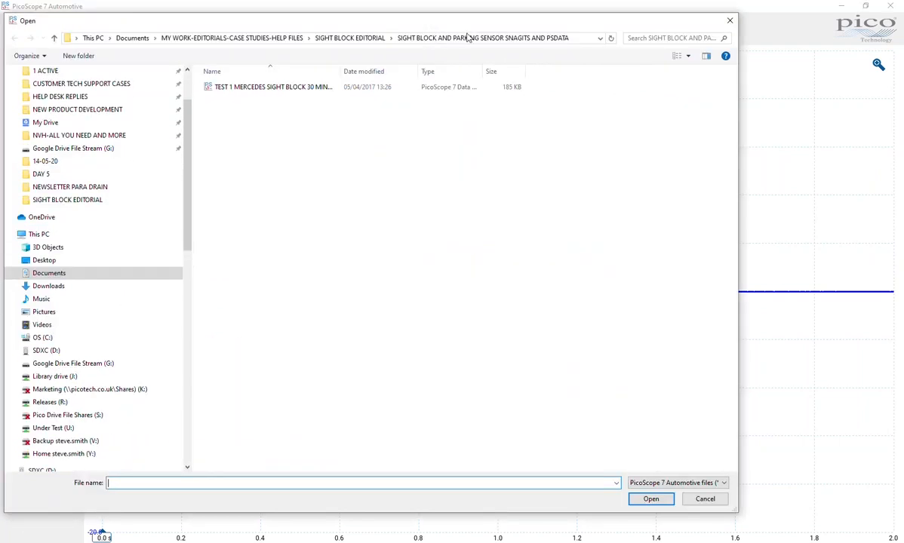
{"action": "left_click", "coordinate": [731, 21]}
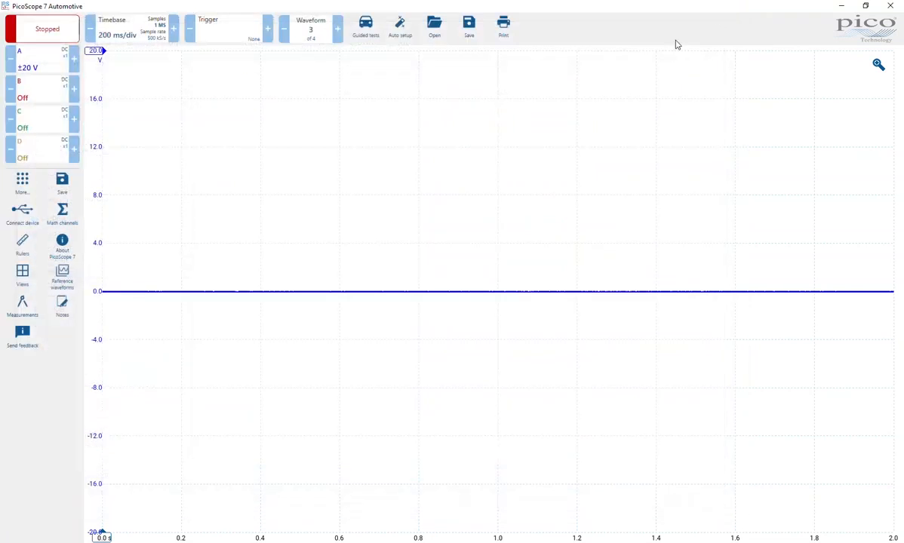
- Try labelling channel A as "ABS or wheel speed sensor (analogue / inductive)" in the save details, and cancel the save
{"action": "left_click", "coordinate": [469, 27]}
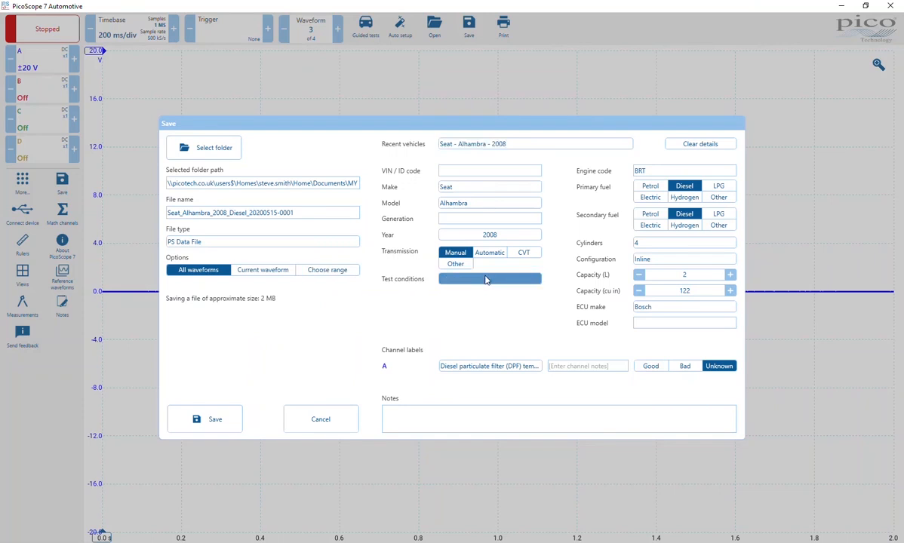
{"action": "left_click", "coordinate": [505, 368]}
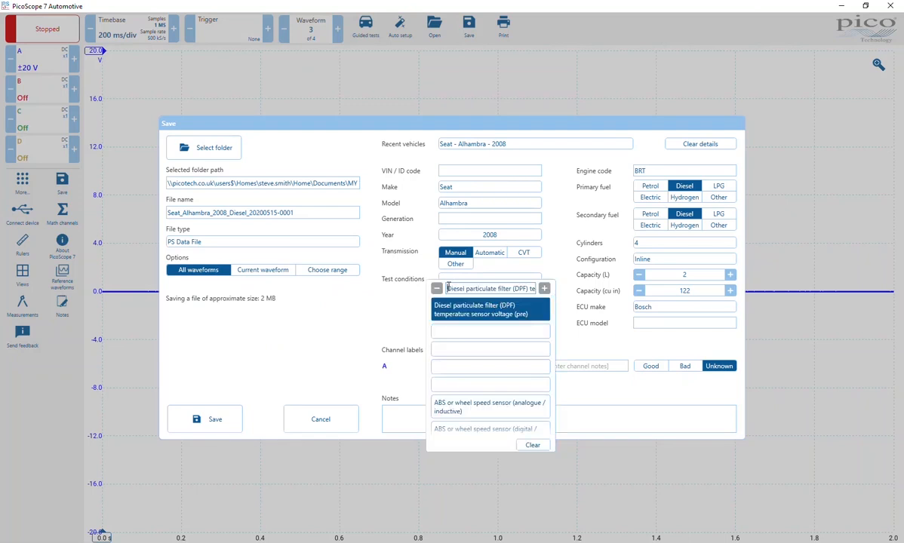
{"action": "left_click", "coordinate": [446, 408]}
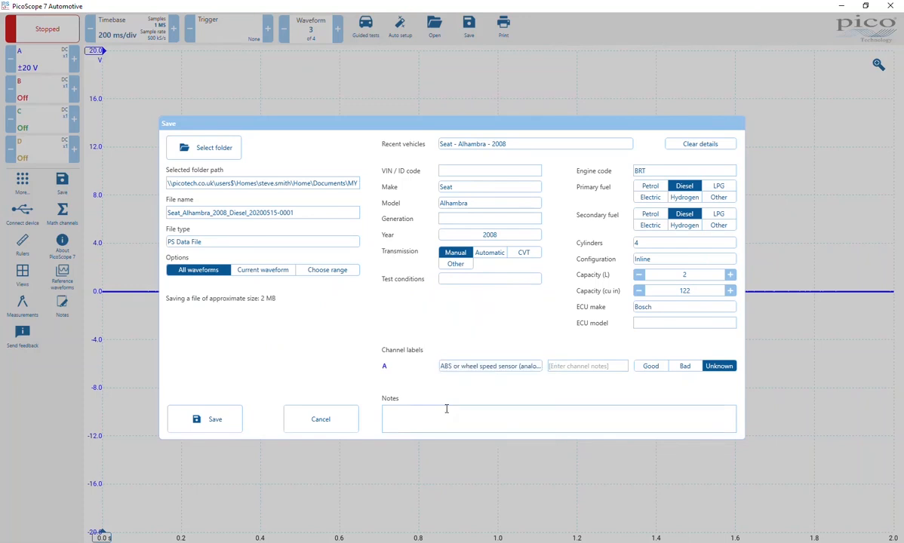
{"action": "left_click", "coordinate": [398, 420]}
{"action": "left_click", "coordinate": [330, 432]}
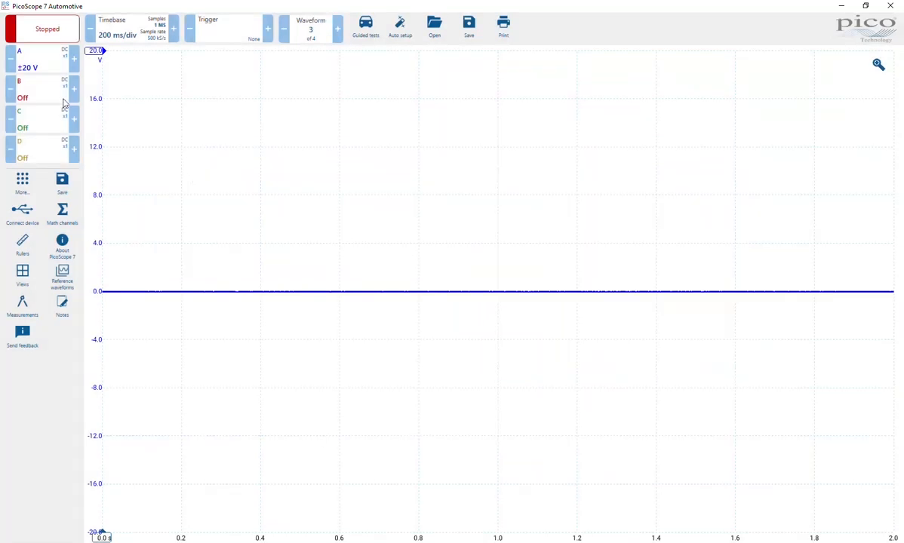
- Examine channel A's vertical, probe, DSP and display options
{"action": "left_click", "coordinate": [41, 69]}
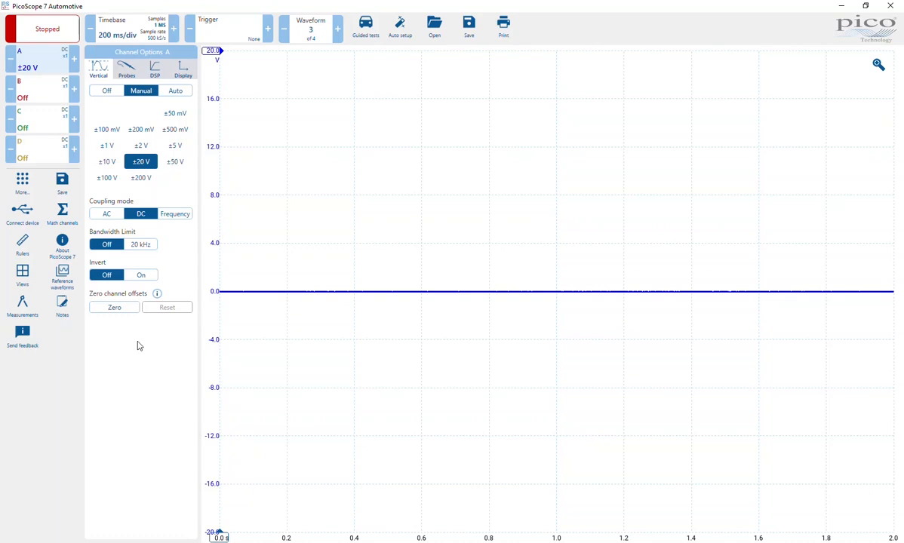
{"action": "left_click", "coordinate": [137, 76]}
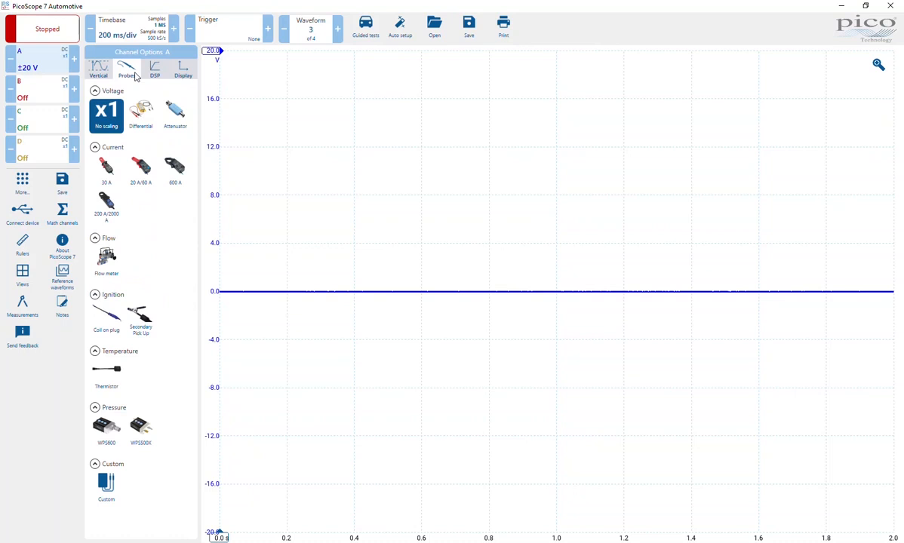
{"action": "left_click", "coordinate": [156, 73]}
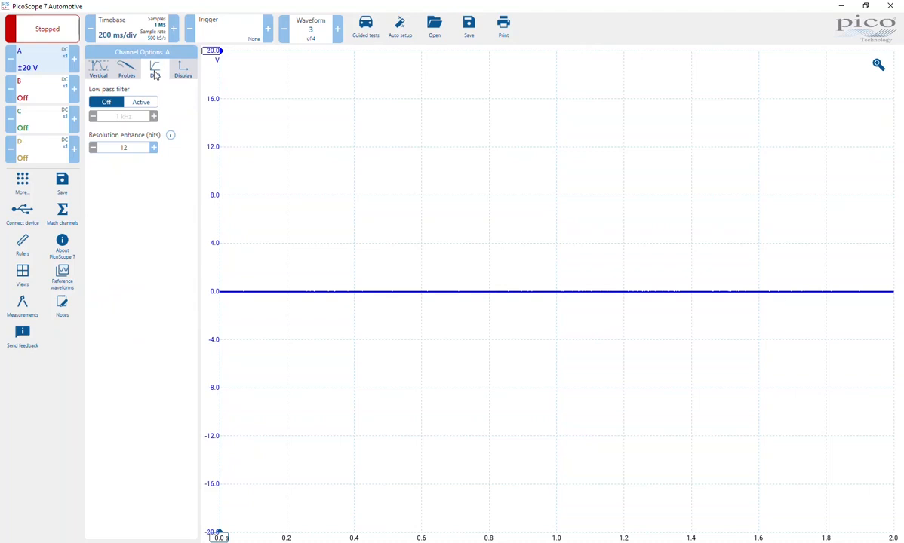
{"action": "left_click", "coordinate": [179, 76]}
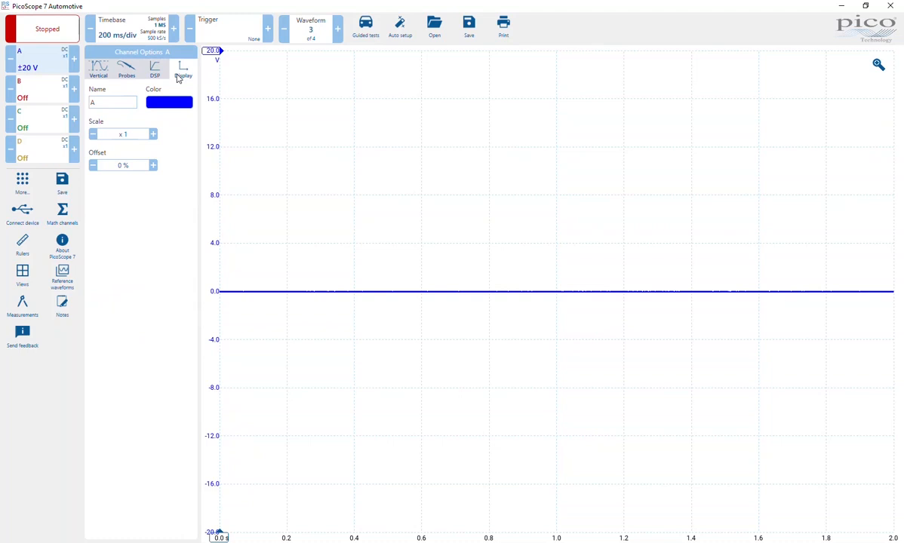
- Try different display scales for channel A, including x 0.9, return the scale to x 1 and close the channel options
{"action": "left_click", "coordinate": [151, 133]}
{"action": "left_click", "coordinate": [152, 133]}
{"action": "left_click", "coordinate": [93, 133]}
{"action": "left_click", "coordinate": [93, 133]}
{"action": "left_click", "coordinate": [93, 133]}
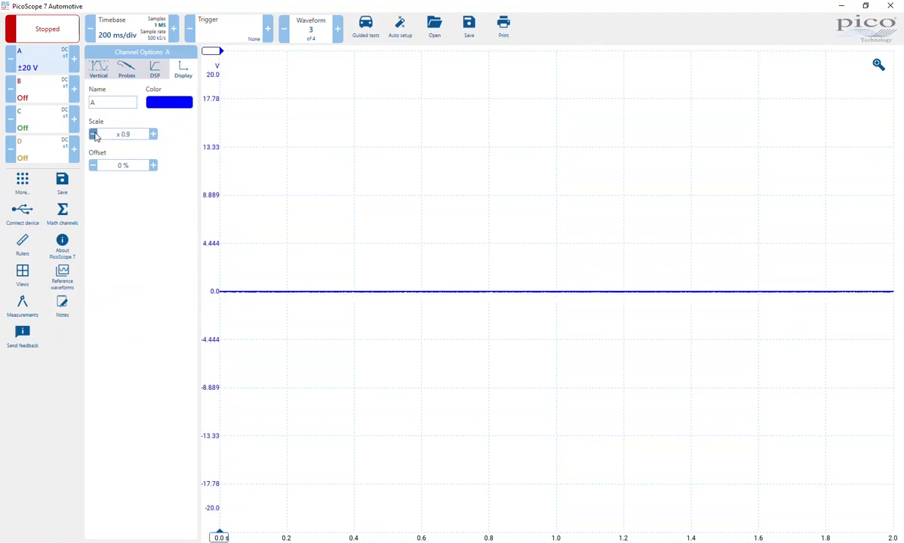
{"action": "left_click", "coordinate": [150, 134]}
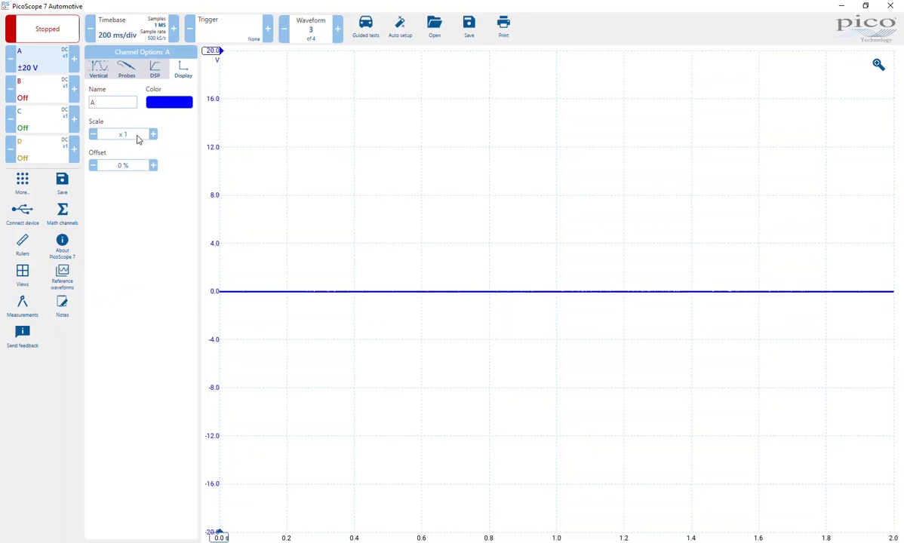
{"action": "left_click", "coordinate": [125, 134]}
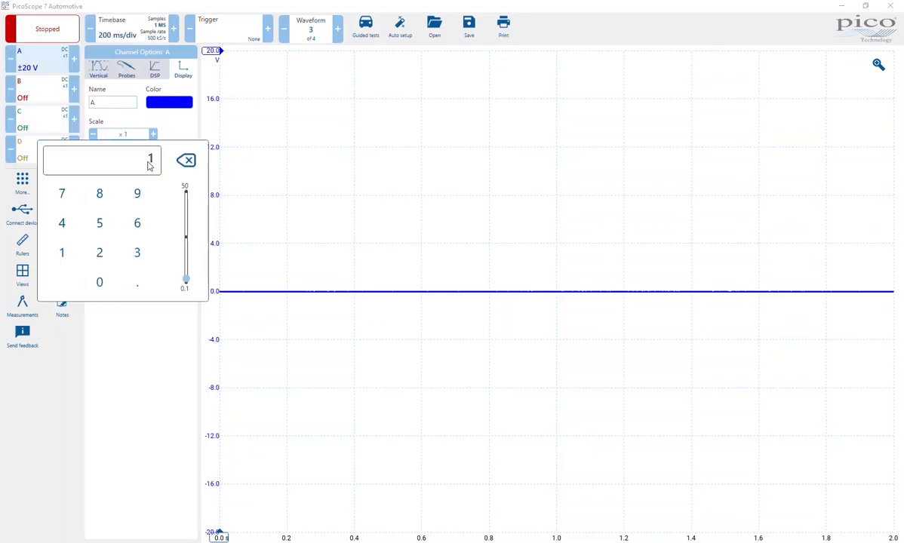
{"action": "left_click", "coordinate": [265, 134]}
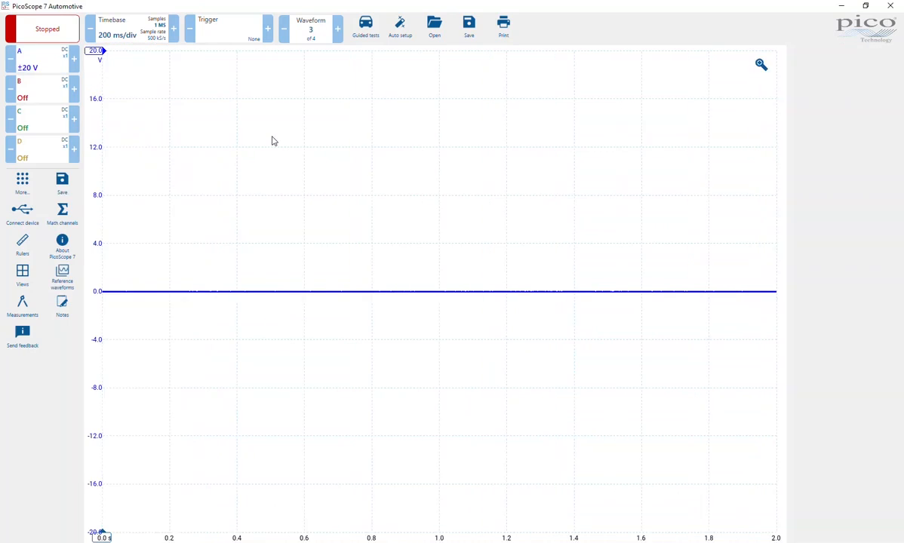
- Raise channel A's display offset to 8 %
{"action": "left_click", "coordinate": [60, 58]}
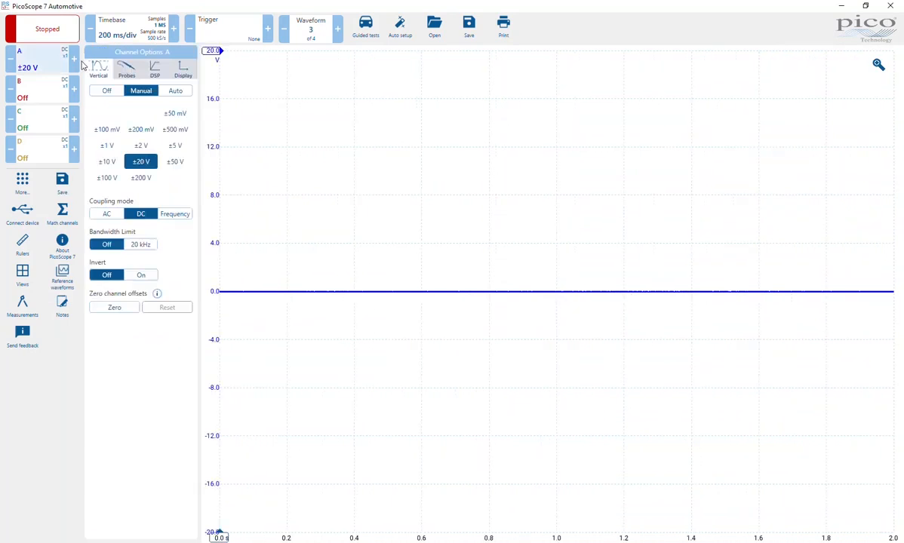
{"action": "left_click", "coordinate": [190, 75]}
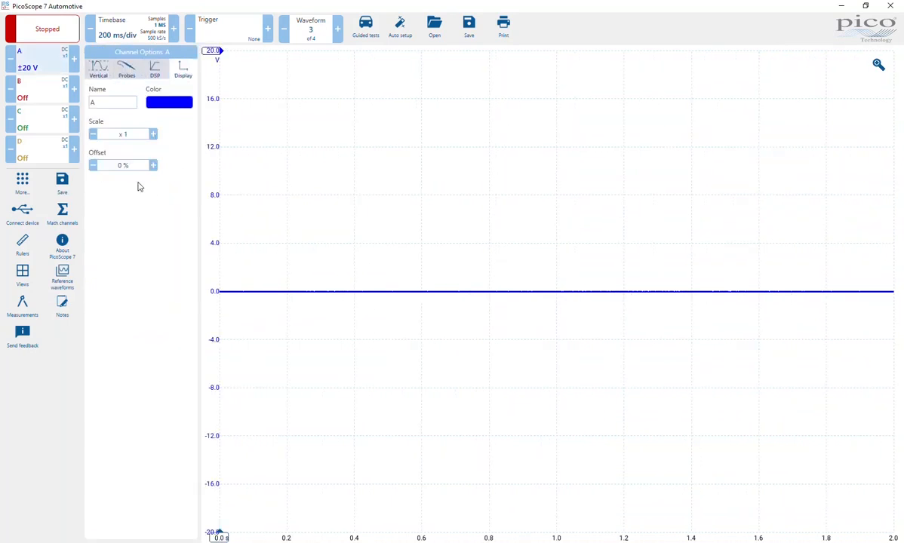
{"action": "left_click", "coordinate": [153, 165]}
{"action": "left_click", "coordinate": [153, 165]}
{"action": "left_click", "coordinate": [153, 165]}
{"action": "left_click", "coordinate": [153, 165]}
{"action": "left_click", "coordinate": [153, 165]}
{"action": "left_click", "coordinate": [153, 165]}
{"action": "left_click", "coordinate": [153, 166]}
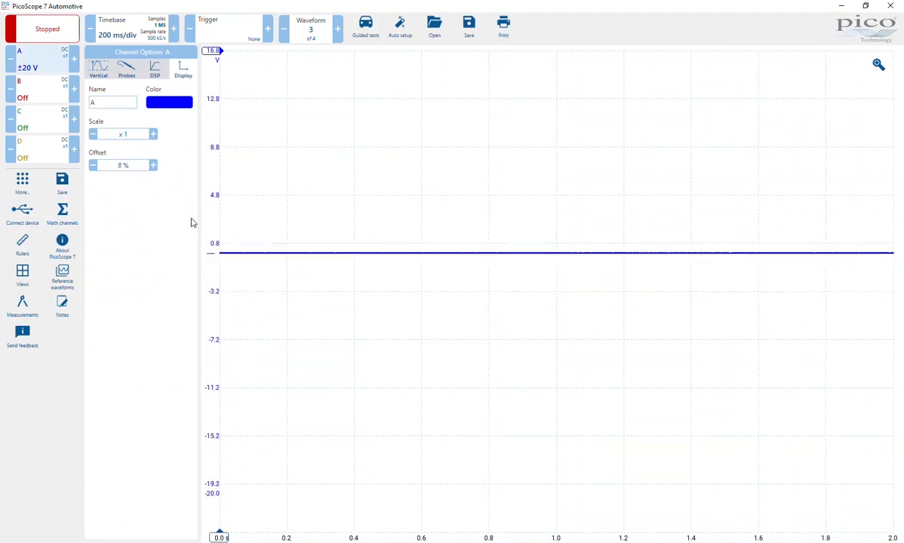
- Lower channel A's display offset step by step back to 0 %
{"action": "left_click", "coordinate": [93, 165]}
{"action": "left_click", "coordinate": [93, 165]}
{"action": "left_click", "coordinate": [93, 165]}
{"action": "left_click", "coordinate": [93, 165]}
{"action": "left_click", "coordinate": [93, 165]}
{"action": "left_click", "coordinate": [93, 165]}
{"action": "left_click", "coordinate": [93, 166]}
{"action": "left_click", "coordinate": [93, 166]}
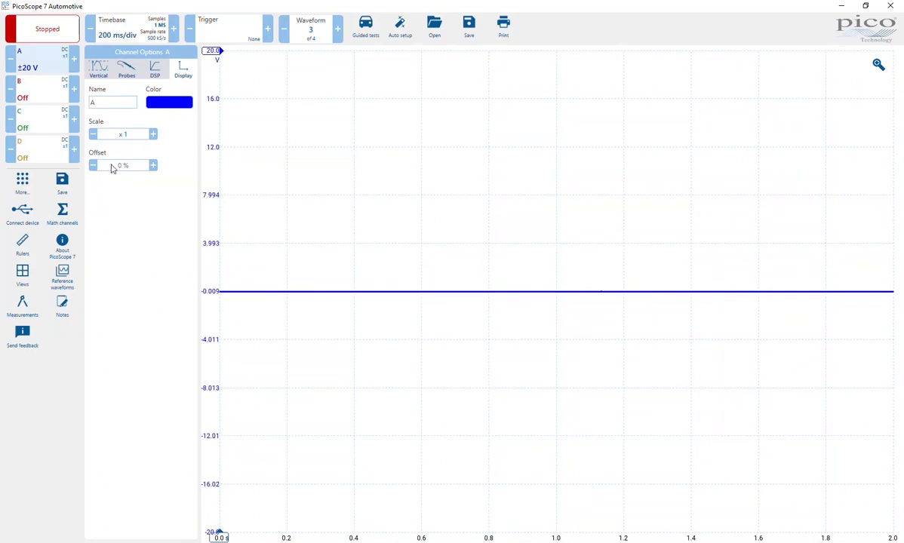
- Enter an exact display offset of 5 % for channel A, reset it to 0 % and close the channel options
{"action": "left_click", "coordinate": [112, 166]}
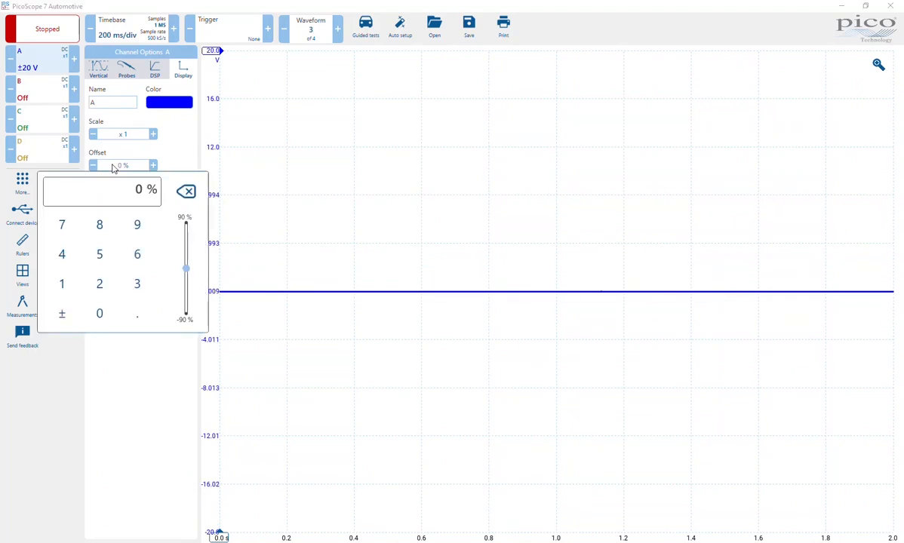
{"action": "type", "text": "5"}
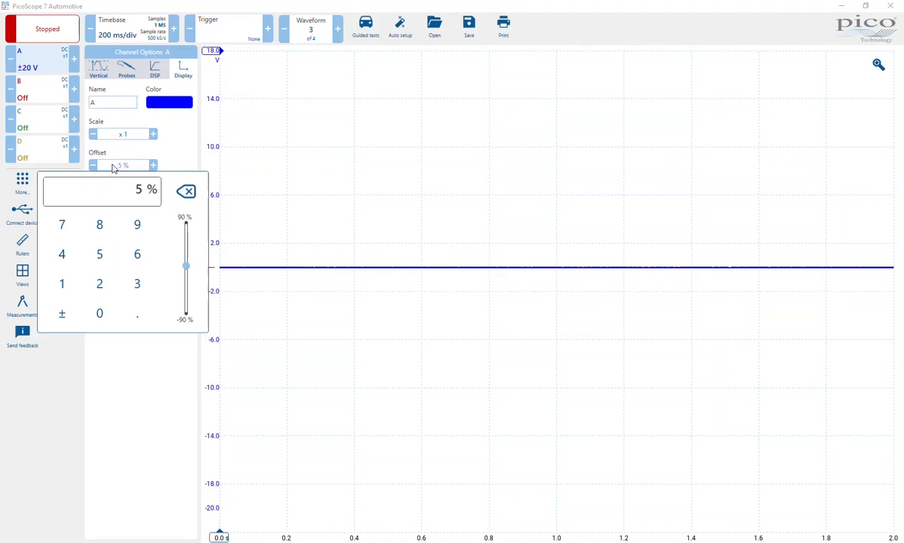
{"action": "key", "text": "Return"}
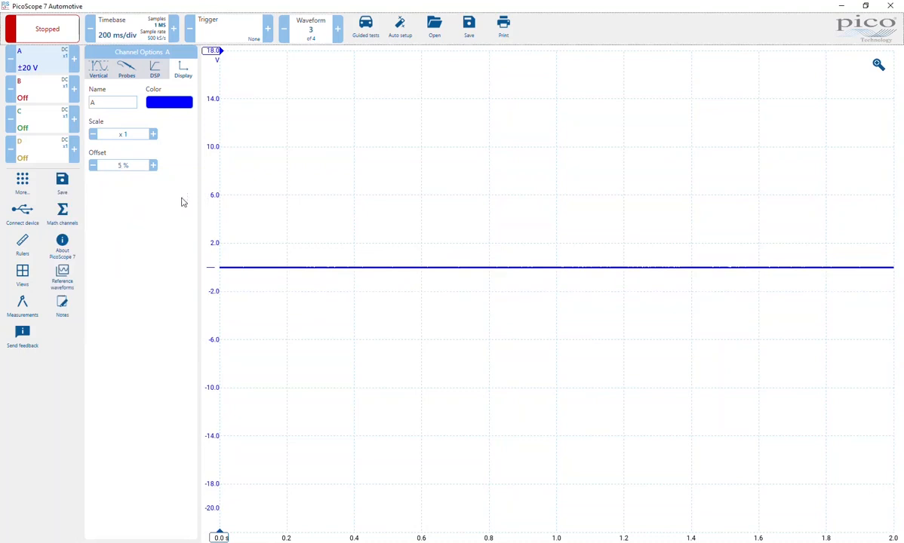
{"action": "left_click", "coordinate": [105, 169]}
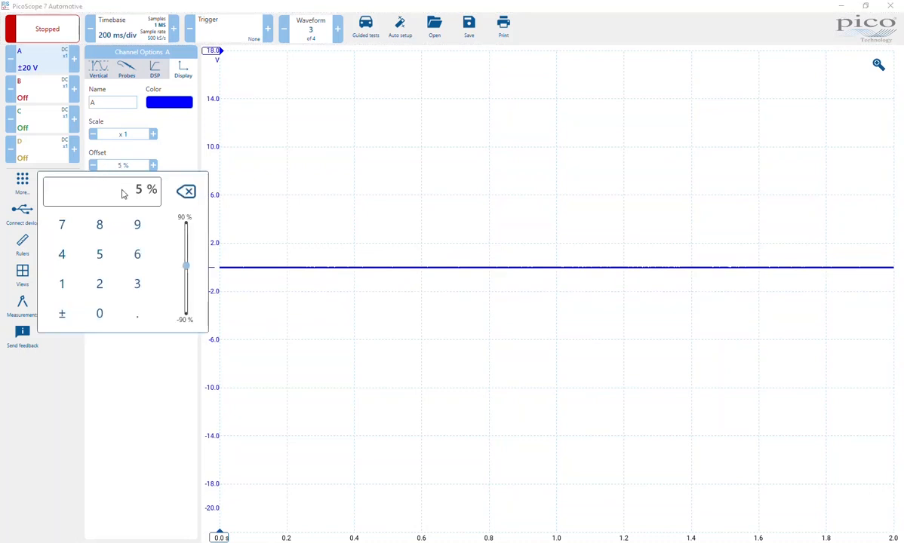
{"action": "type", "text": "0"}
{"action": "key", "text": "Return"}
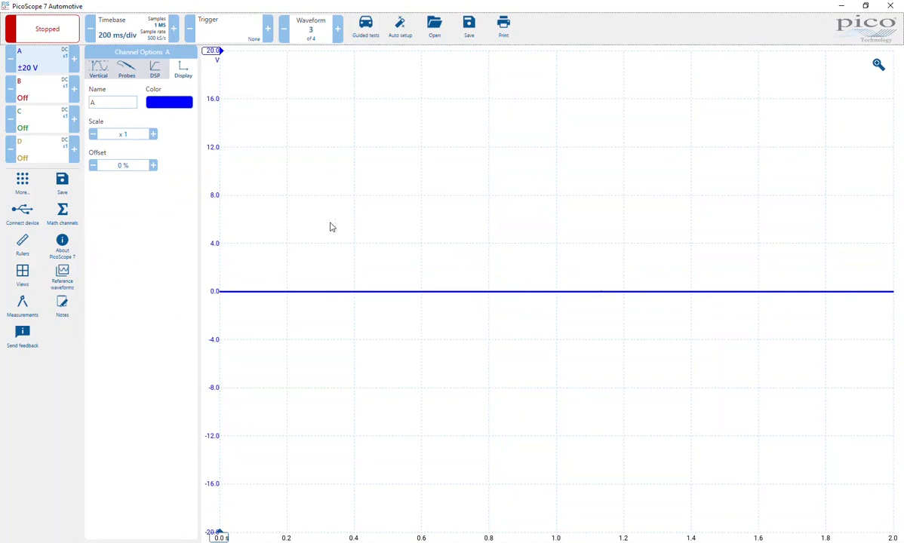
{"action": "left_click", "coordinate": [310, 211]}
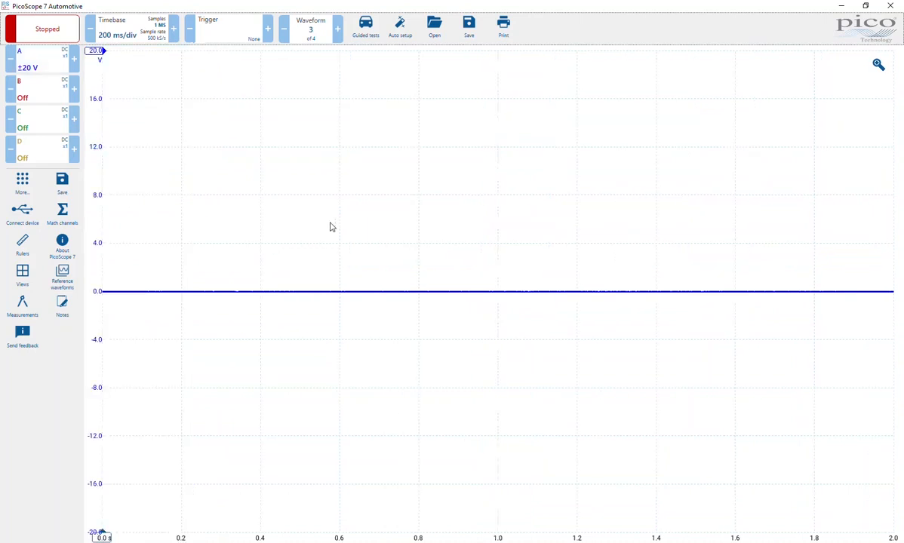
- Add Settings to the favourite tools in the sidebar and remove it again
{"action": "left_click", "coordinate": [22, 187]}
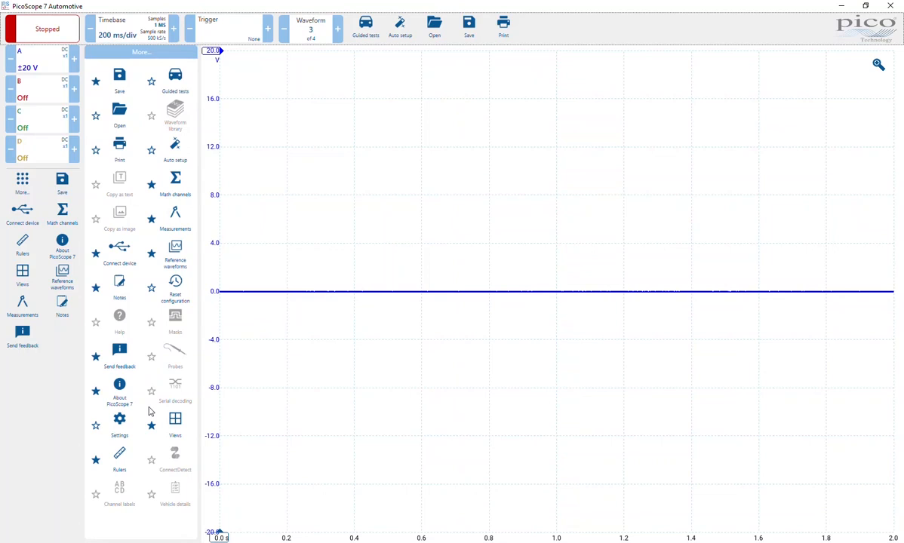
{"action": "left_click", "coordinate": [95, 427]}
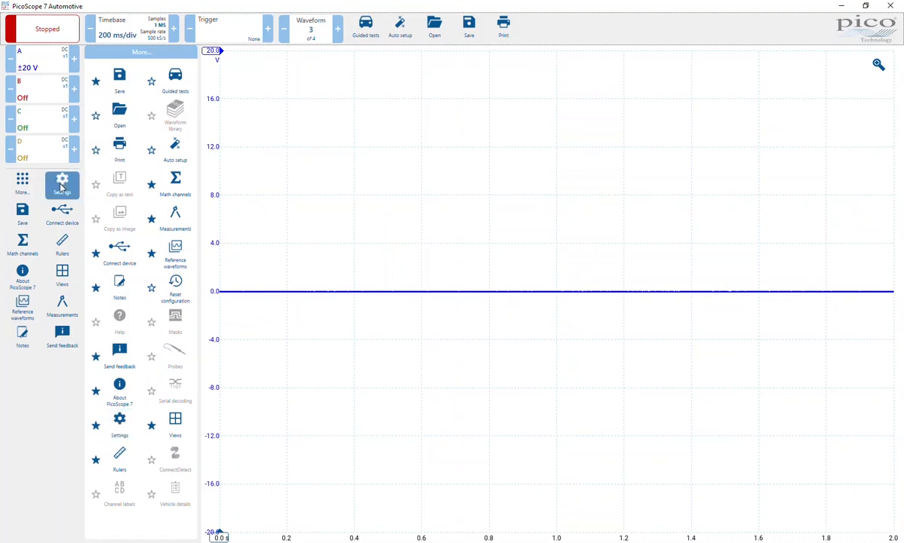
{"action": "left_click", "coordinate": [353, 391]}
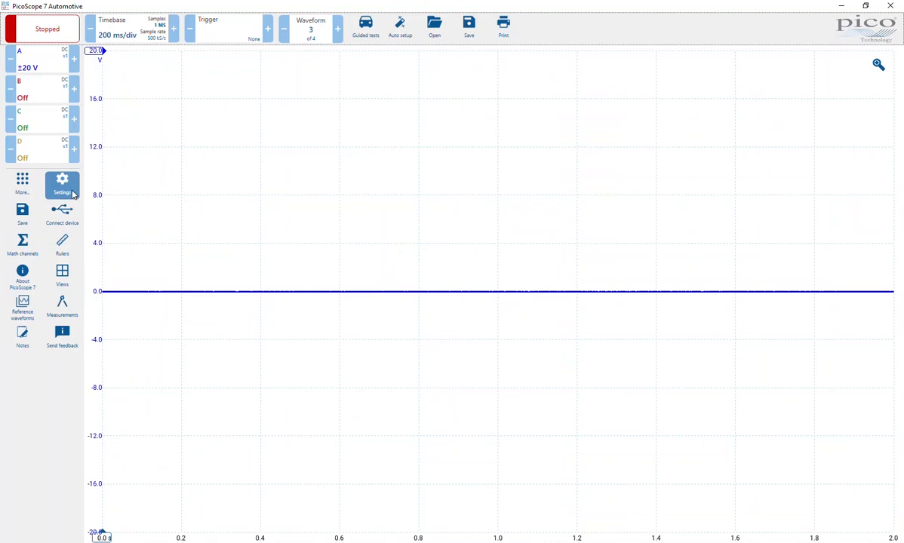
{"action": "left_click", "coordinate": [21, 186]}
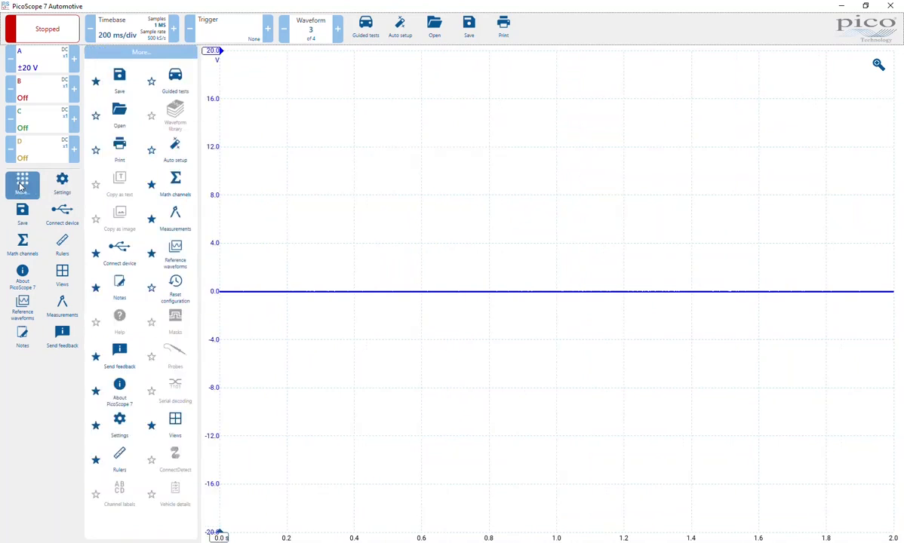
{"action": "left_click", "coordinate": [95, 425]}
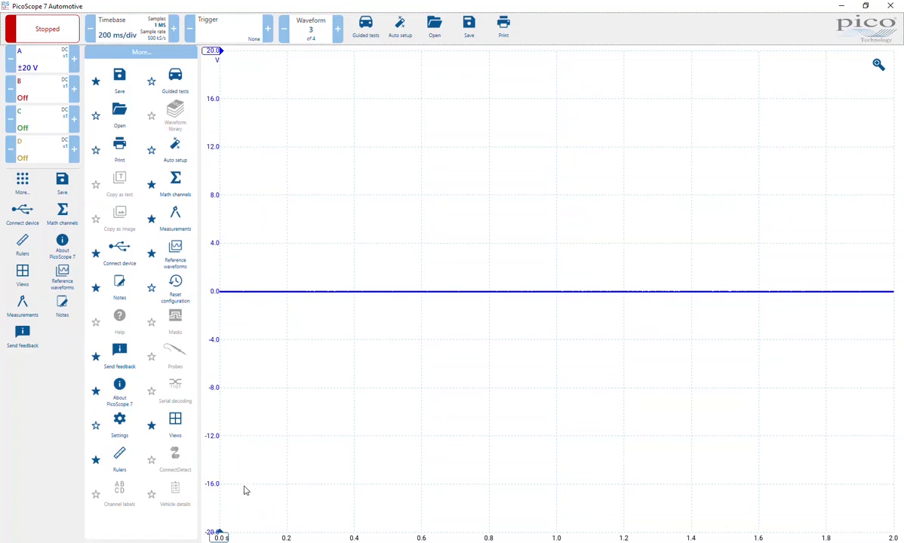
{"action": "left_click", "coordinate": [302, 431]}
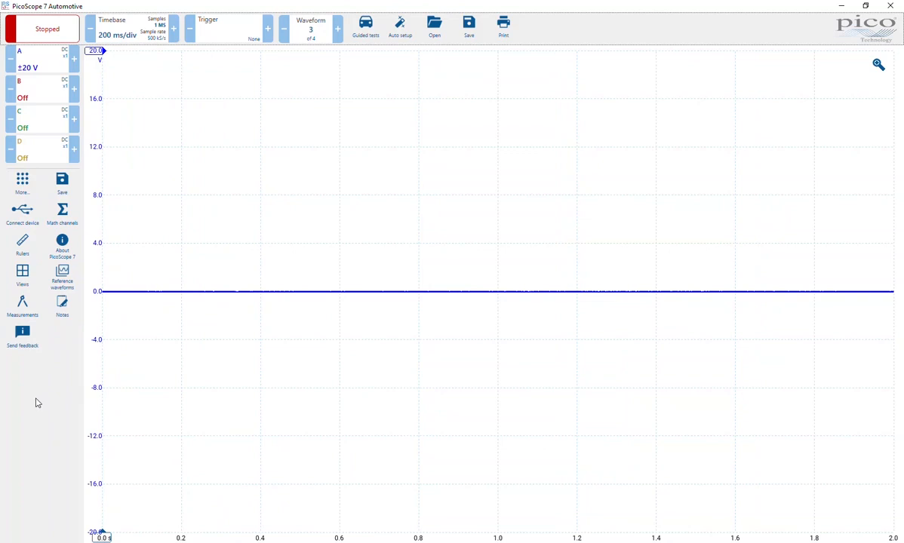
- Add Auto setup to the favourite tools in the sidebar
{"action": "left_click", "coordinate": [36, 179]}
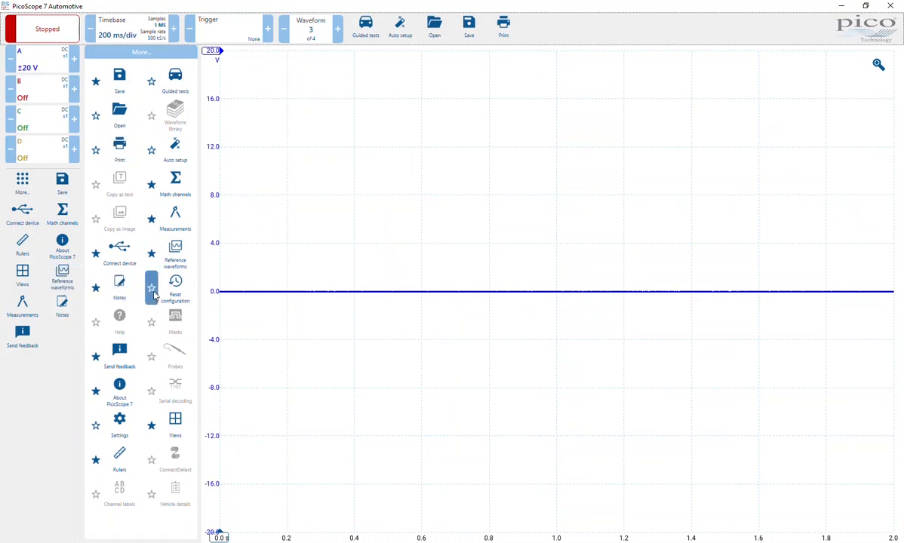
{"action": "left_click", "coordinate": [151, 150]}
{"action": "left_click", "coordinate": [292, 220]}
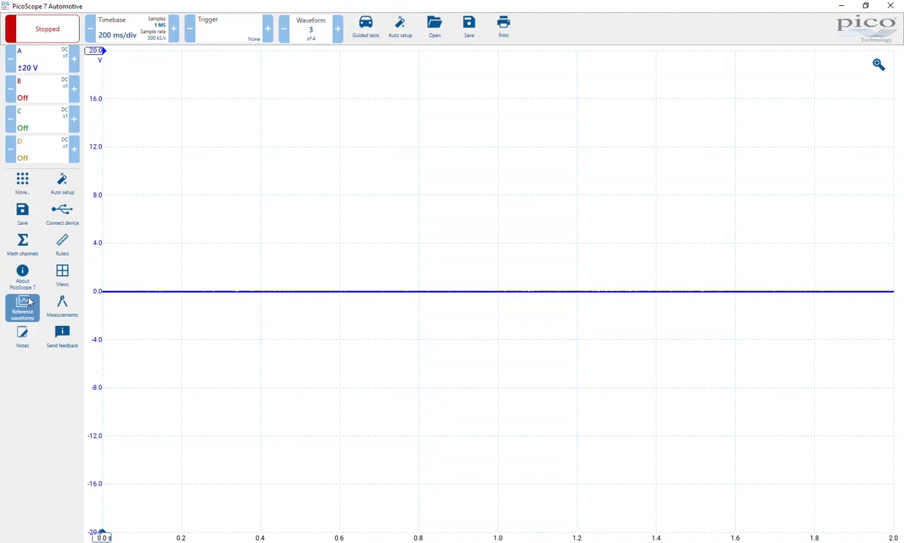
- View the available measurements and the list of connectable devices, closing each without choosing anything
{"action": "left_click", "coordinate": [56, 304]}
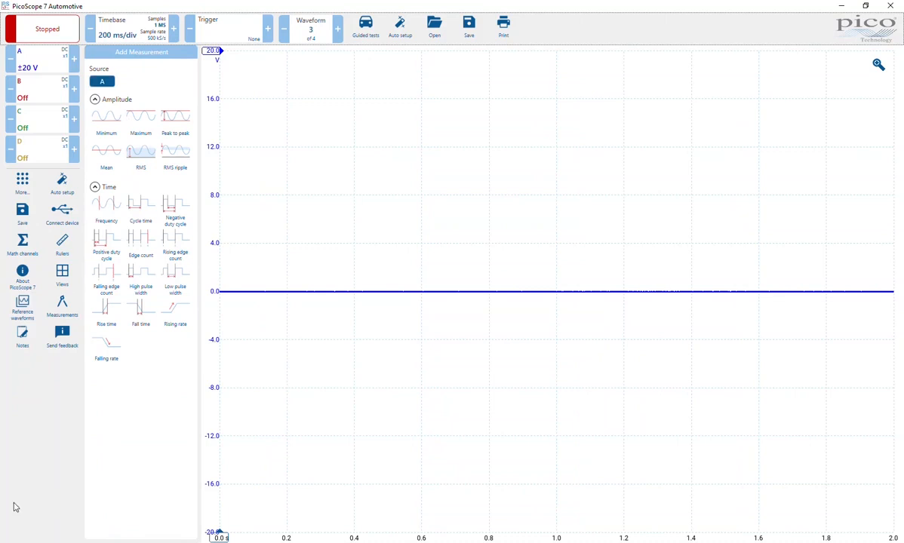
{"action": "left_click", "coordinate": [28, 476]}
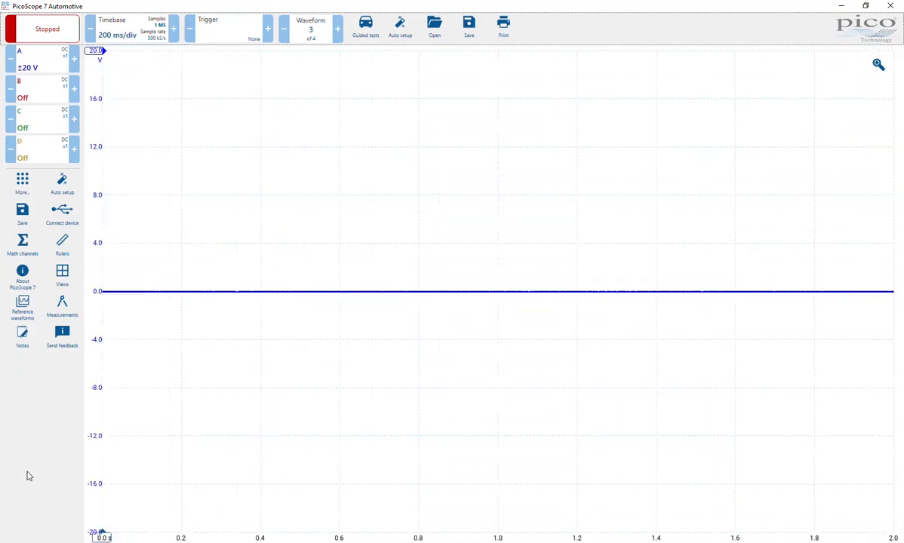
{"action": "left_click", "coordinate": [65, 218]}
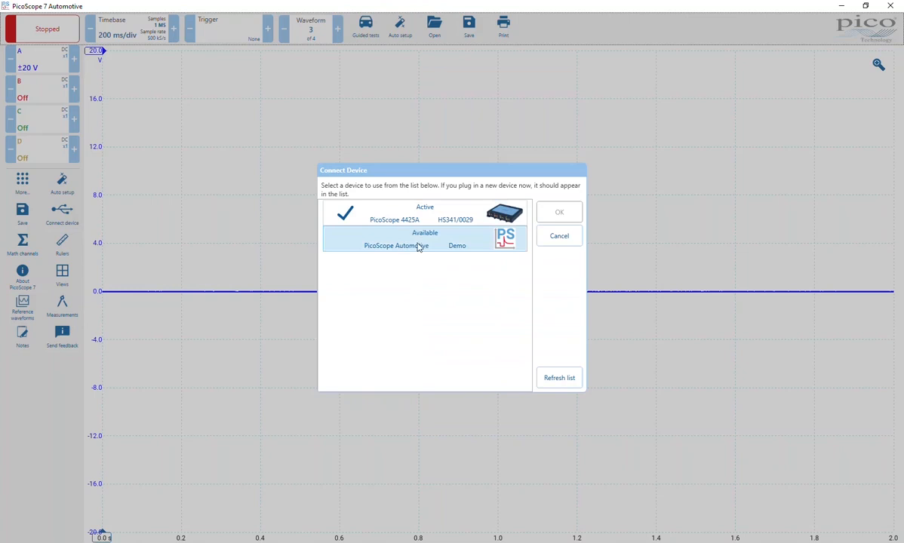
{"action": "left_click", "coordinate": [559, 236]}
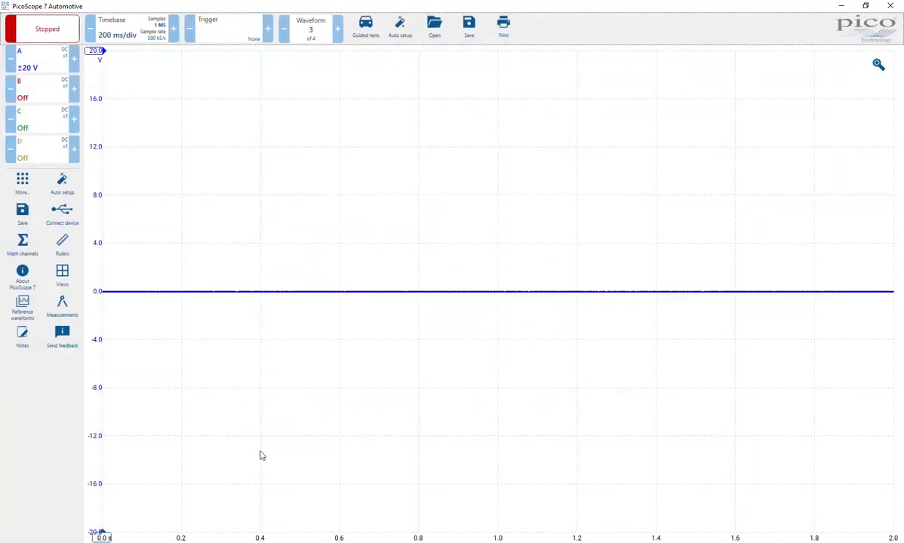
- Open the notes area, dock it beside the graph and close it
{"action": "left_click", "coordinate": [22, 335]}
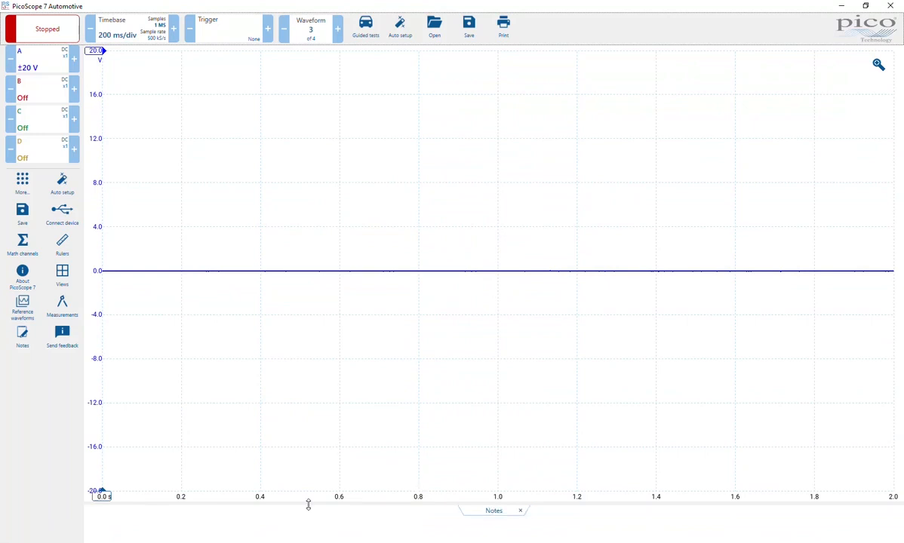
{"action": "left_click_drag", "start_coordinate": [494, 511], "coordinate": [521, 293]}
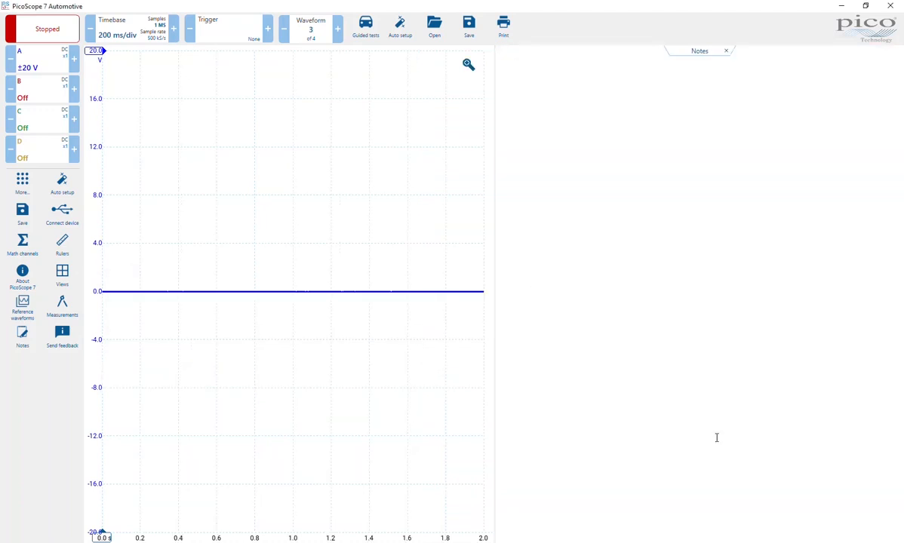
{"action": "left_click", "coordinate": [726, 50]}
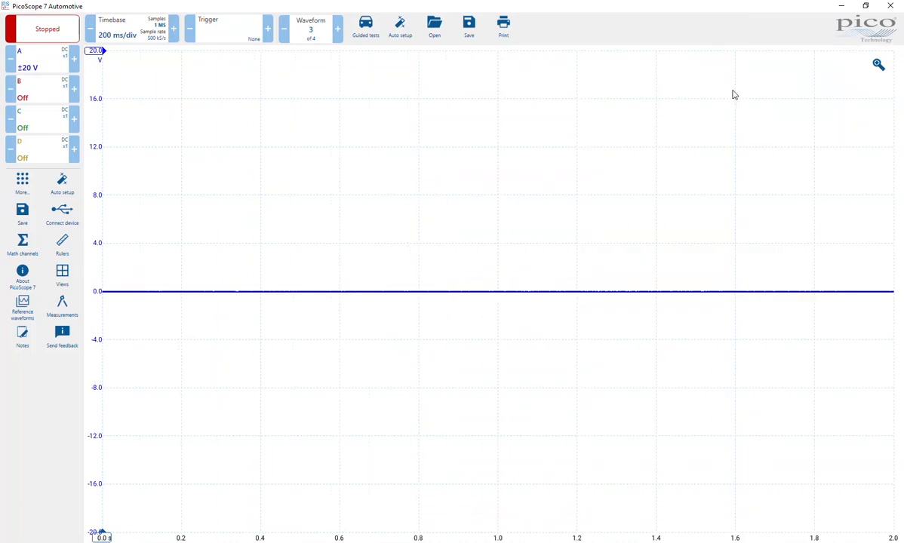